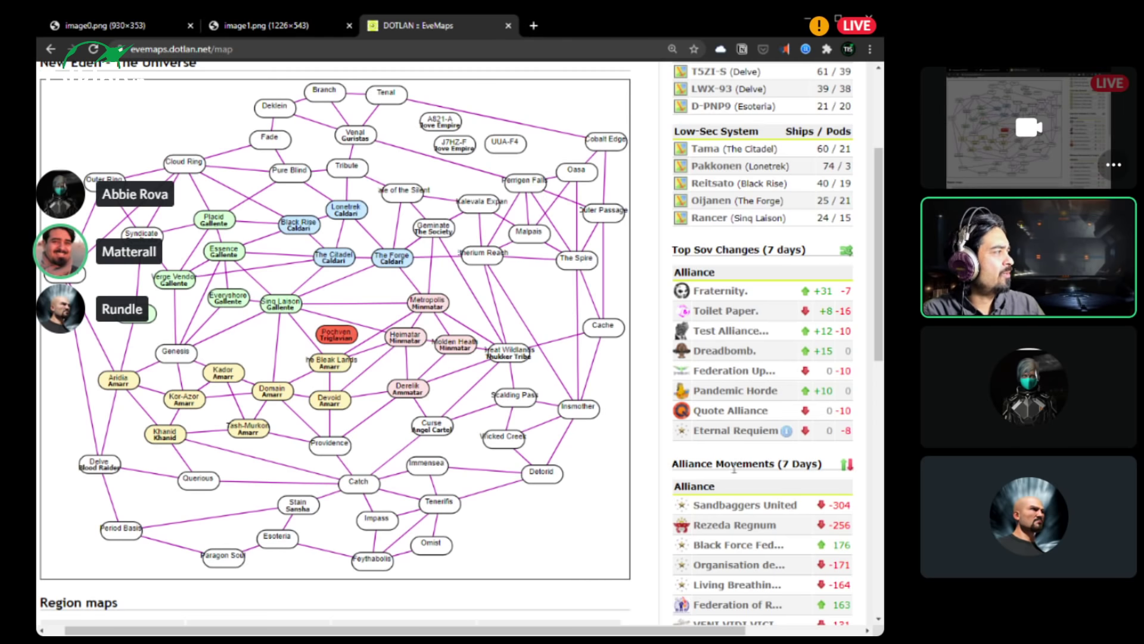
- Try to find the corporation by searching the site for "elitist ops"
scroll(732, 527, down, 1)
scroll(731, 533, up, 4)
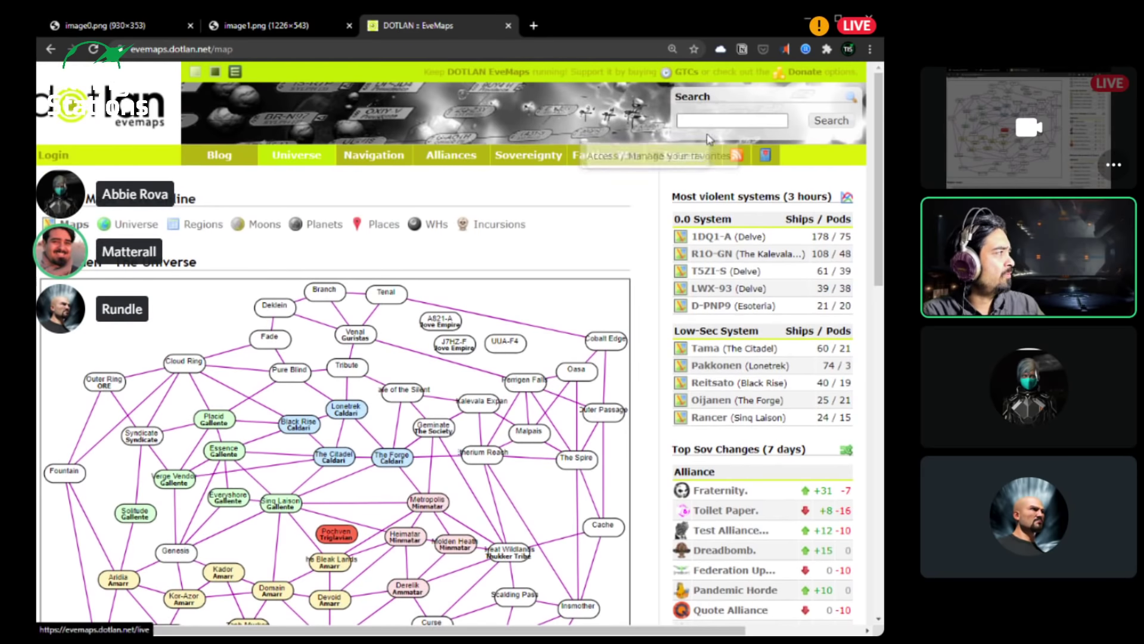
click(709, 123)
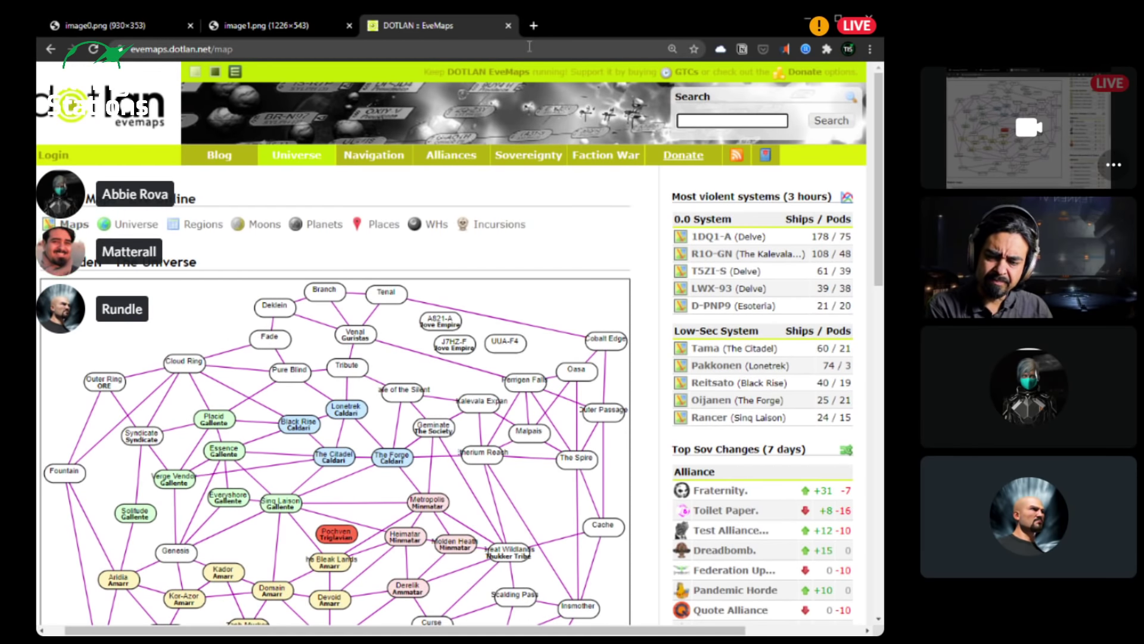
text(e)
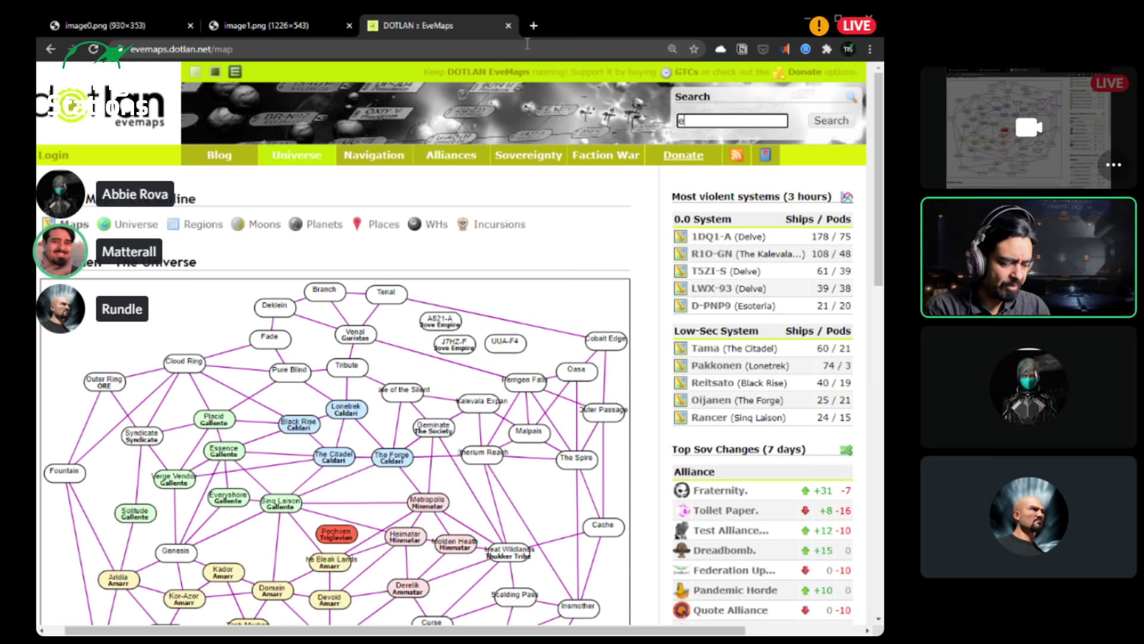
text(litist)
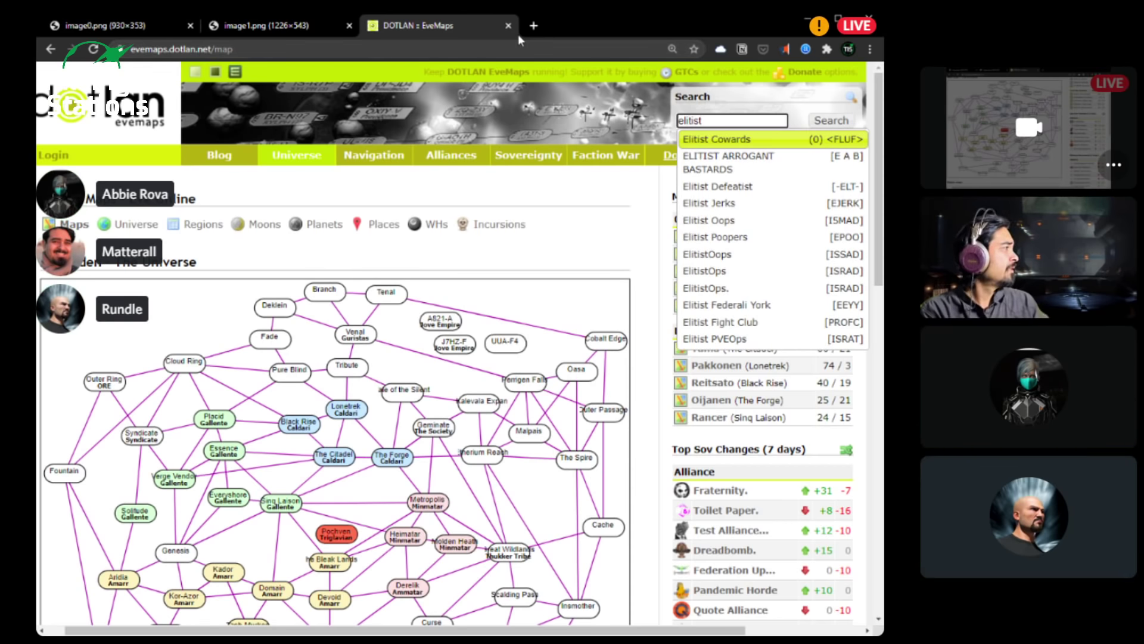
text( ops)
key(BackSpace)
key(BackSpace)
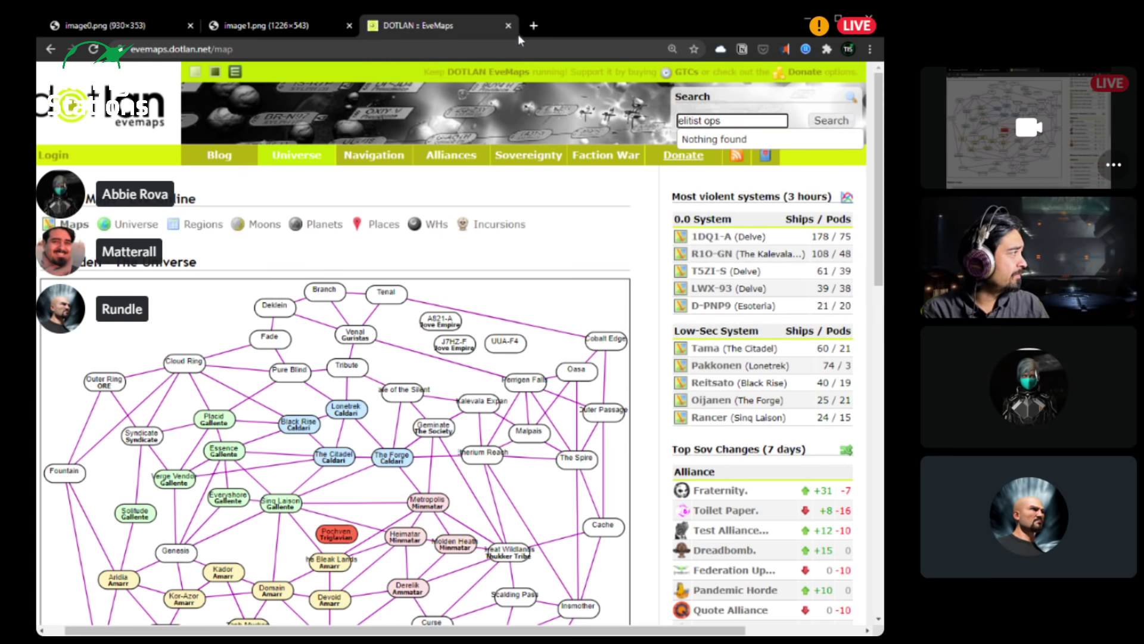
- Shorten the search term to "elitist" and open the suggested corporation "ElitistOps." with the trailing period
key(BackSpace)
key(BackSpace)
key(BackSpace)
key(BackSpace)
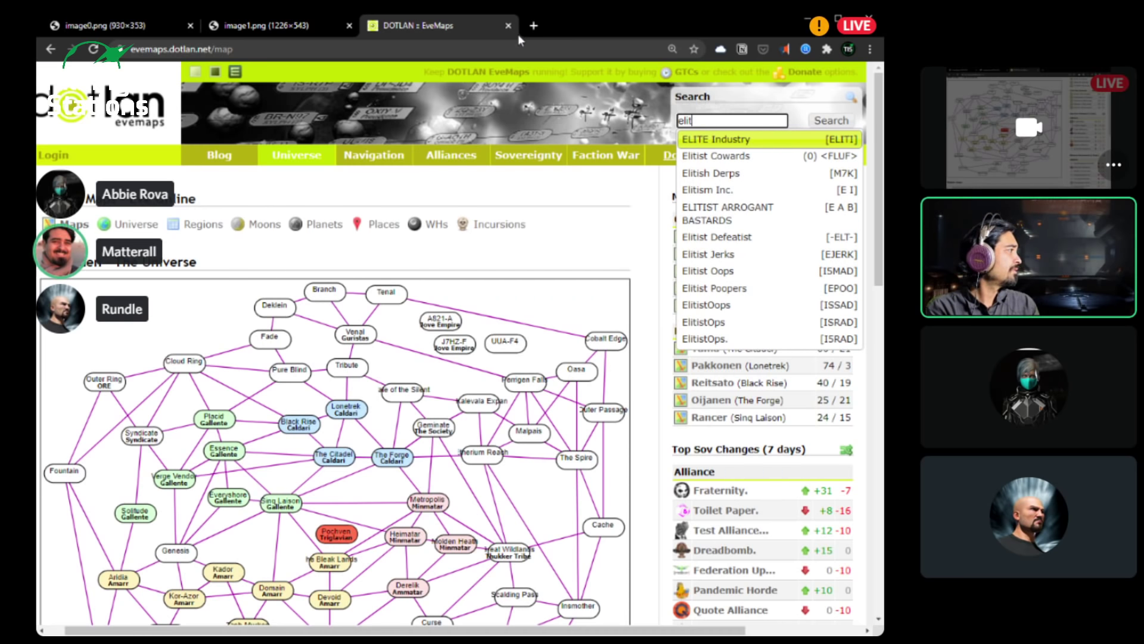
key(BackSpace)
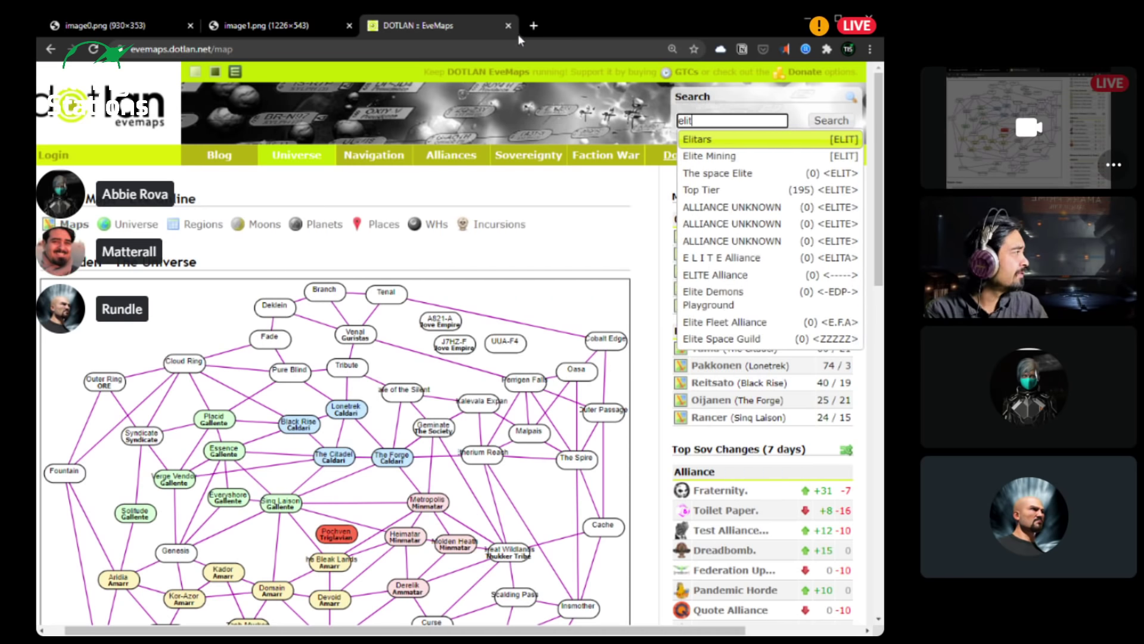
text(ist)
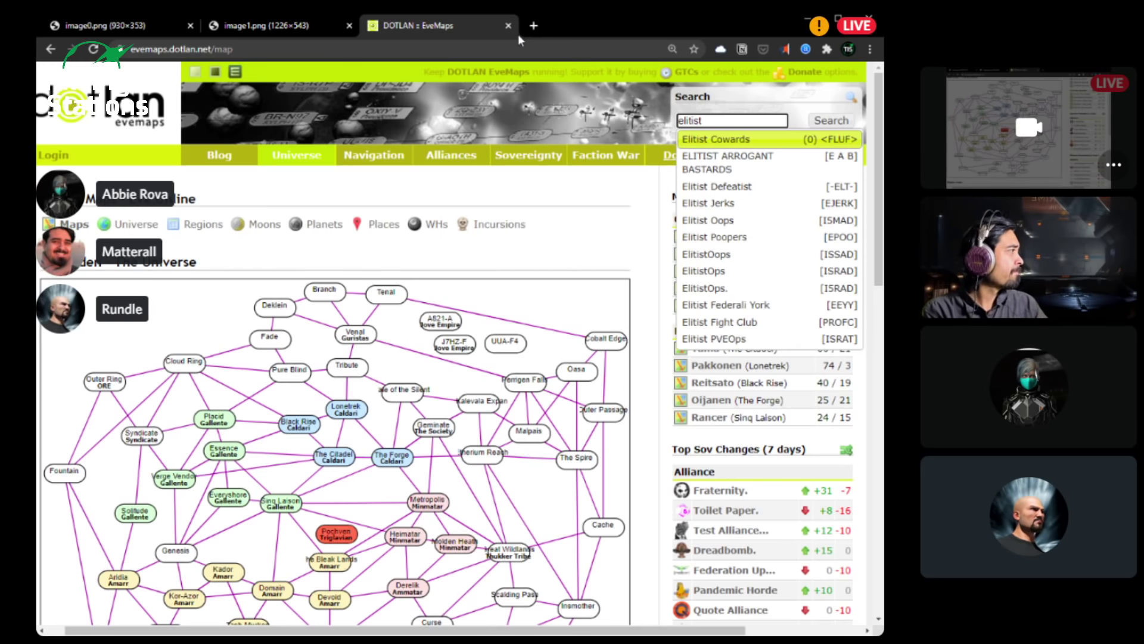
click(717, 288)
click(832, 119)
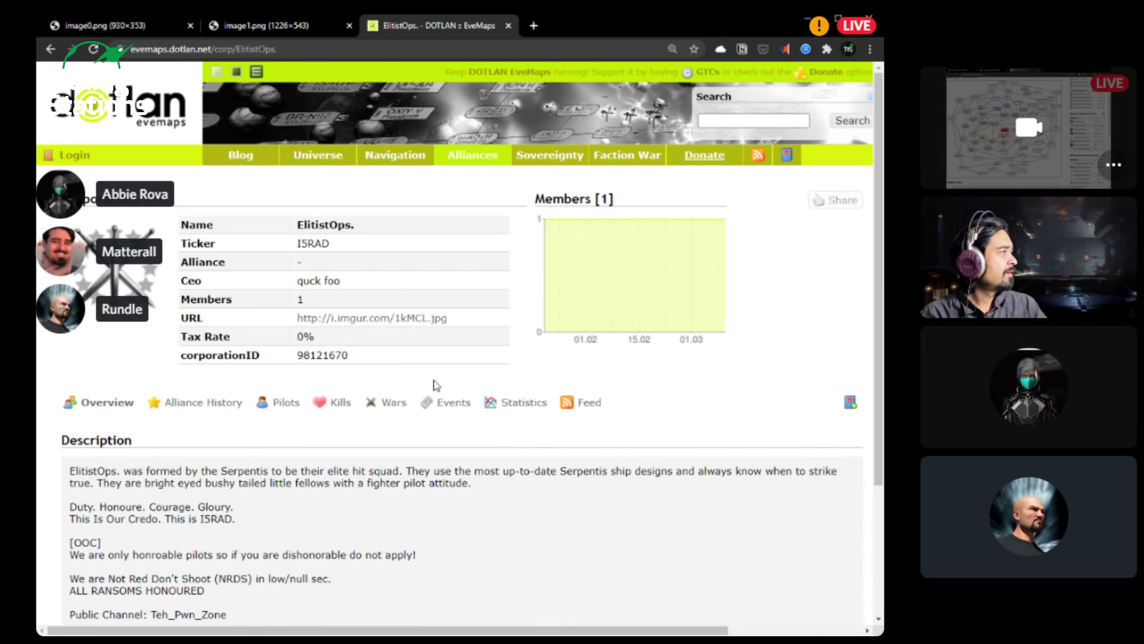
- Read the description and alliance history of the "ElitistOps." corporation, and go back to the universe map
scroll(455, 383, down, 1)
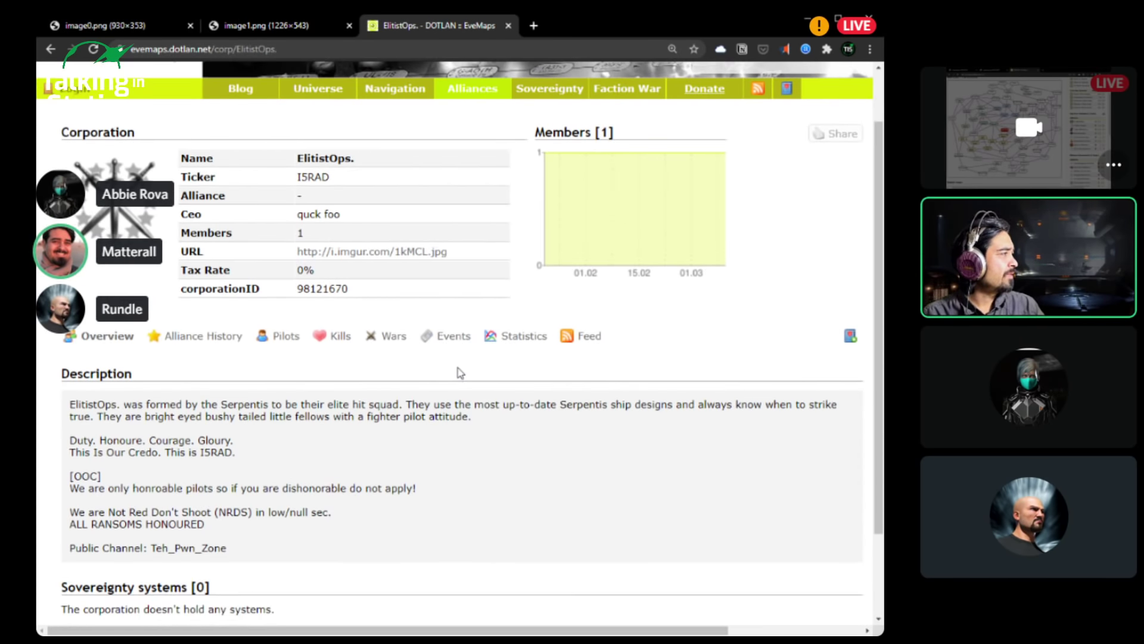
scroll(457, 369, down, 2)
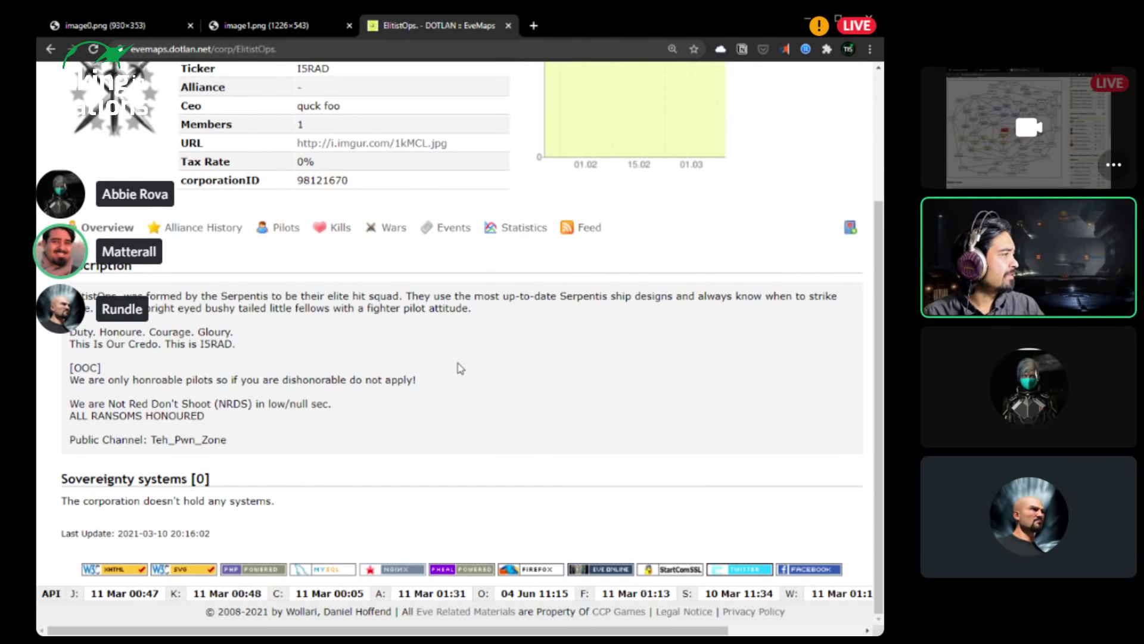
click(206, 228)
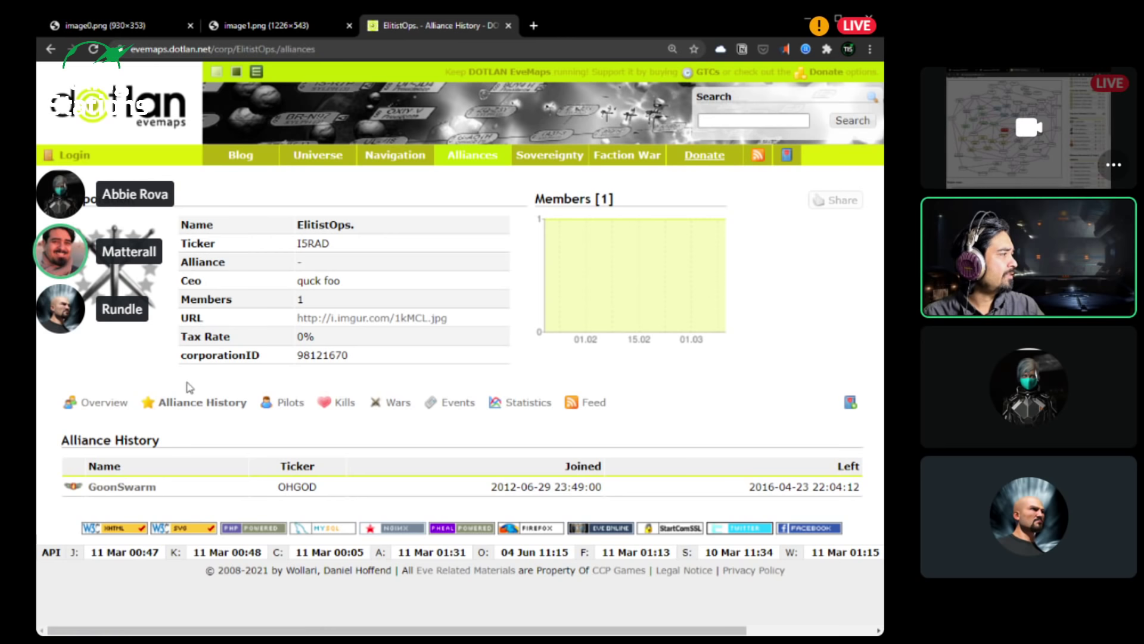
click(51, 50)
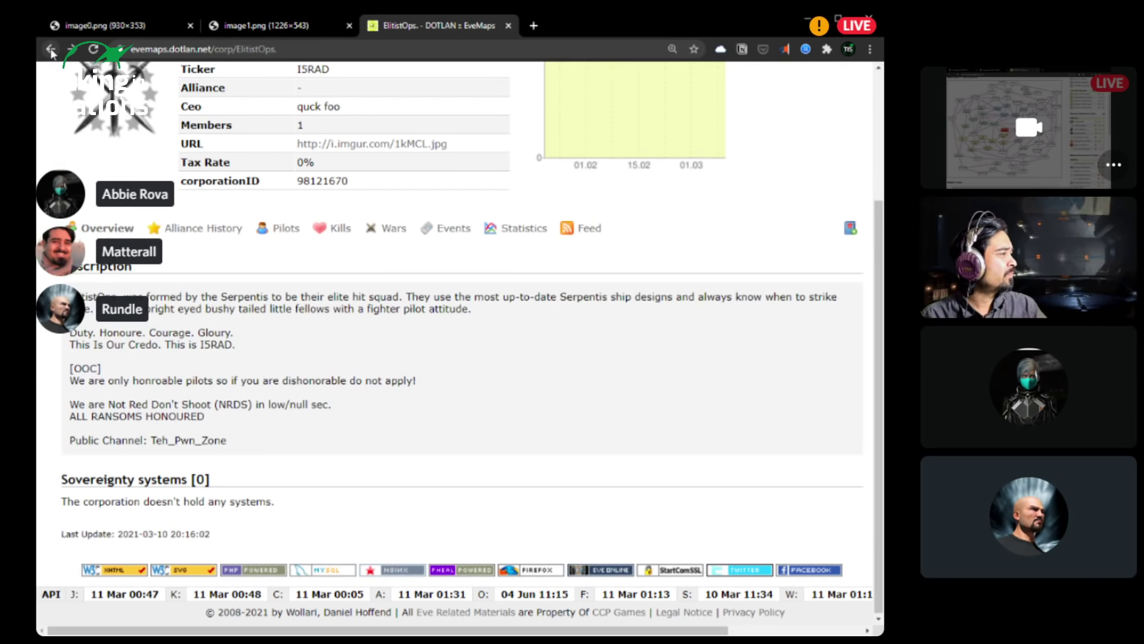
click(53, 51)
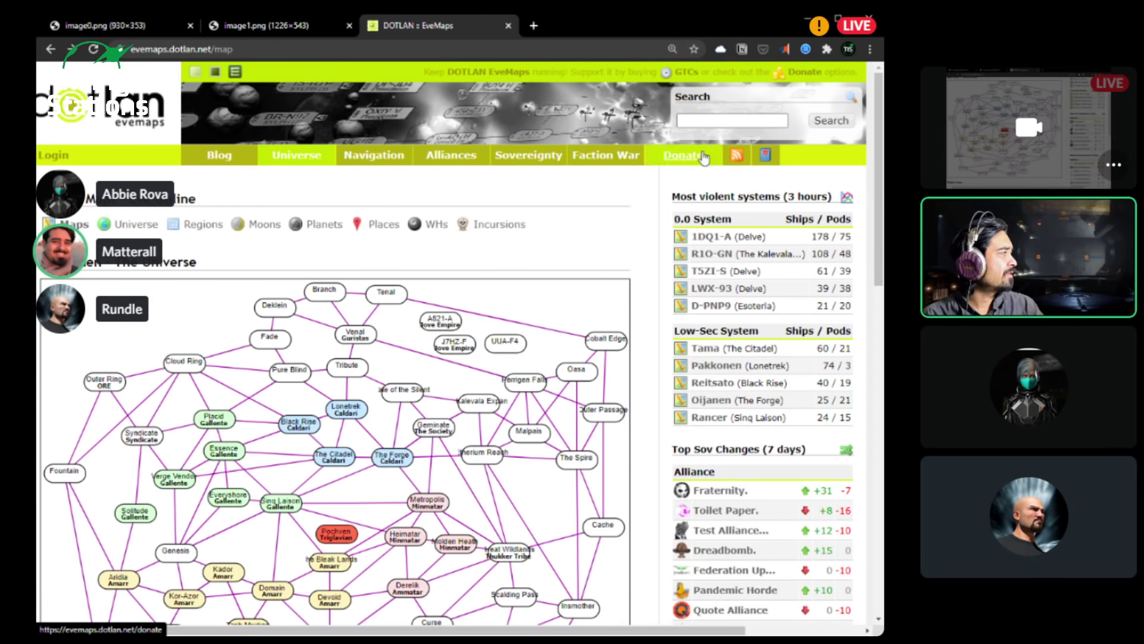
- Search the site for "elitist" and open the suggested corporation "ElitistOps" without the trailing period
text(elit)
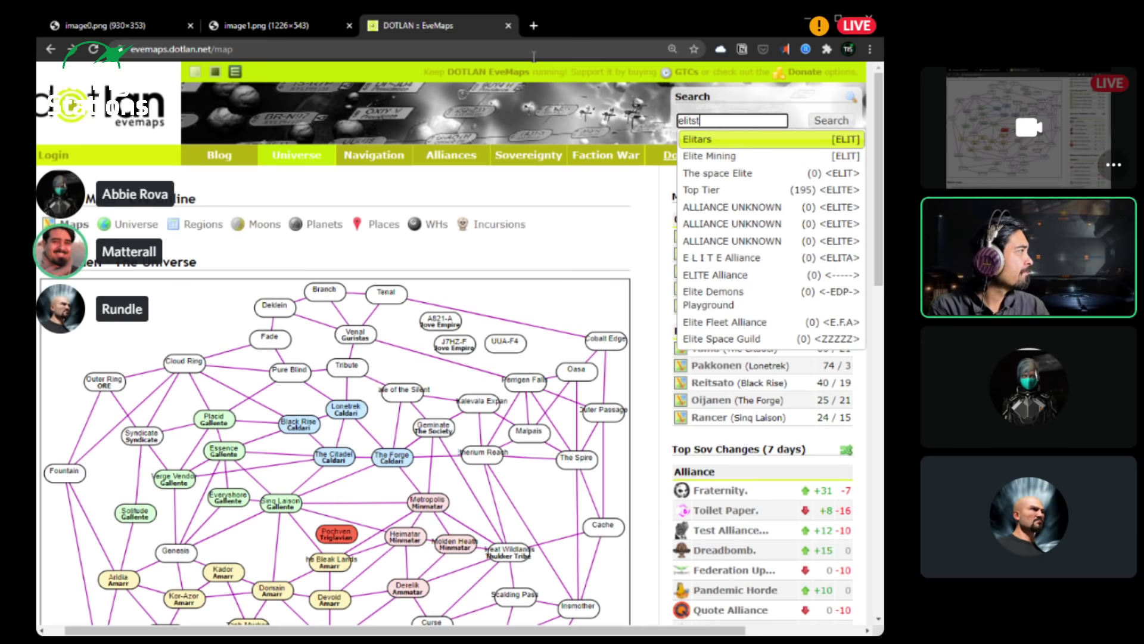
text(st)
key(BackSpace)
key(BackSpace)
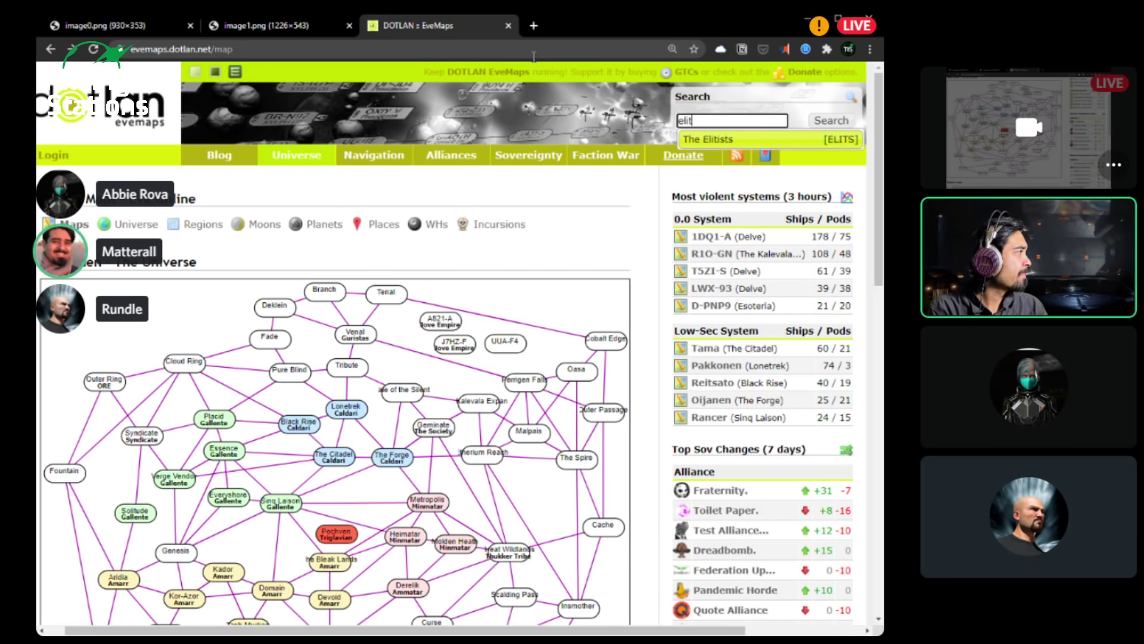
text(t)
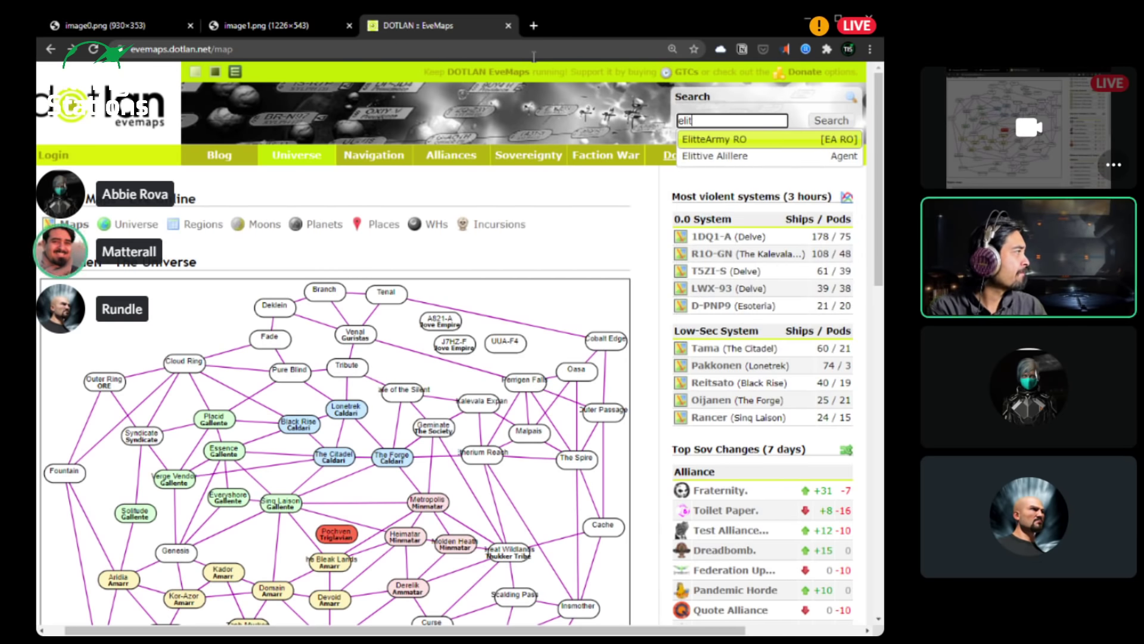
key(BackSpace)
text(ist)
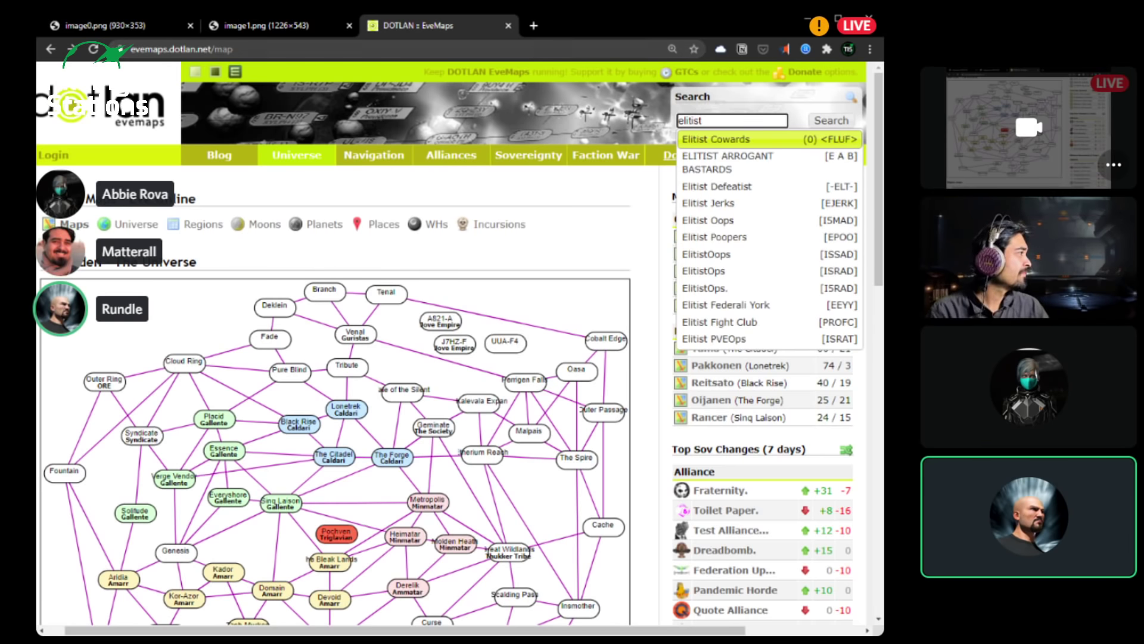
click(731, 276)
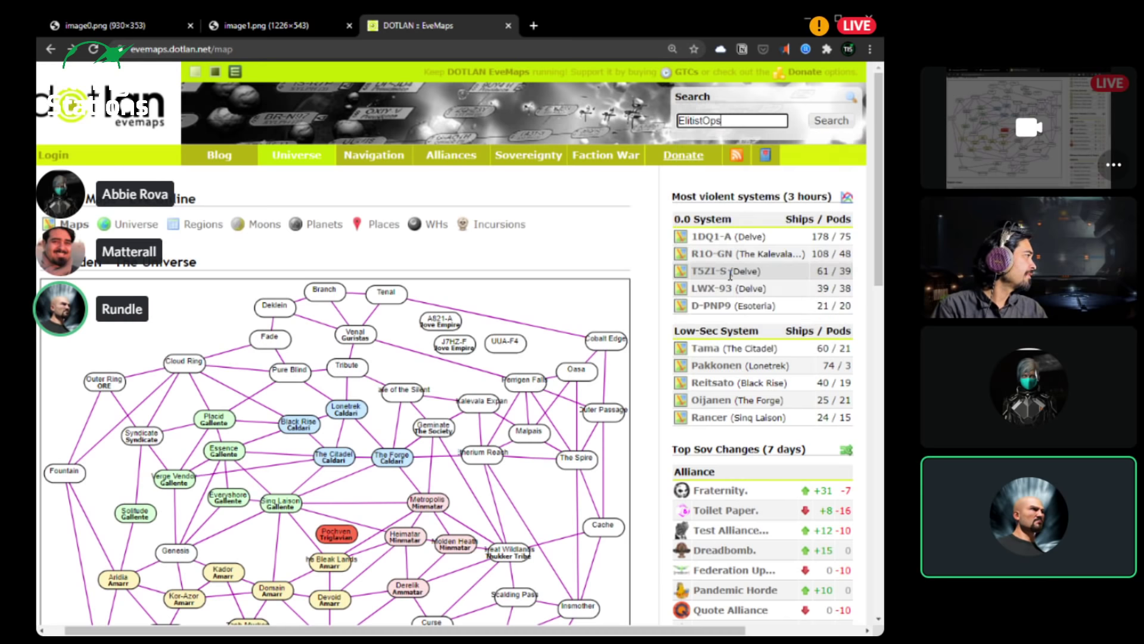
click(821, 123)
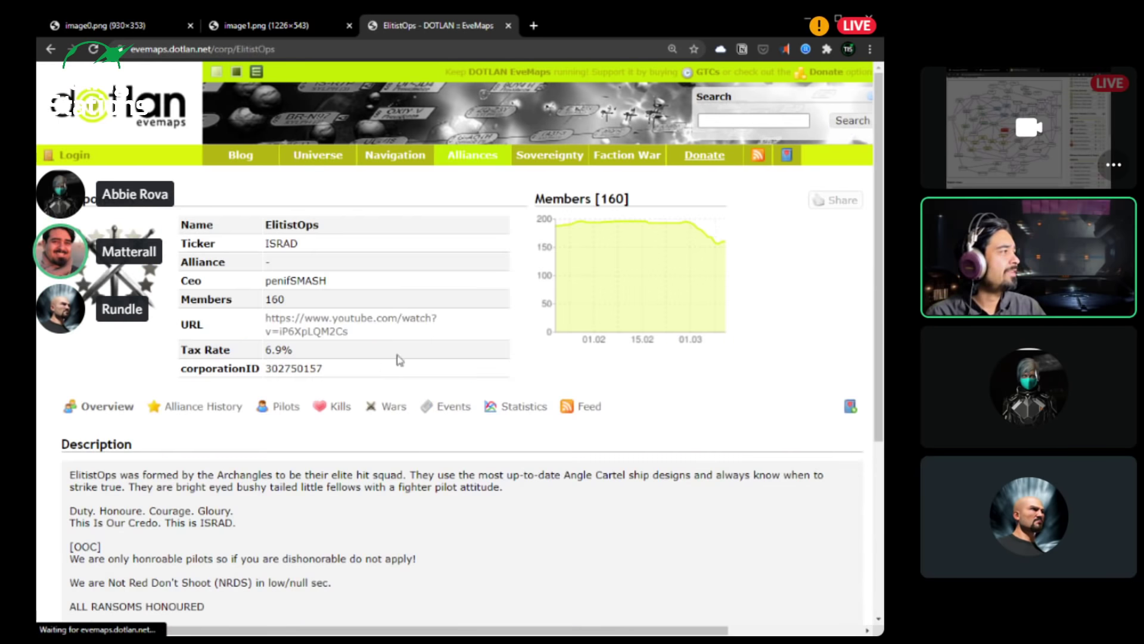
- Read the ElitistOps description and alliance history, highlighting the date it left Goonswarm Federation and clearing the highlight
scroll(176, 399, down, 3)
scroll(175, 398, down, 1)
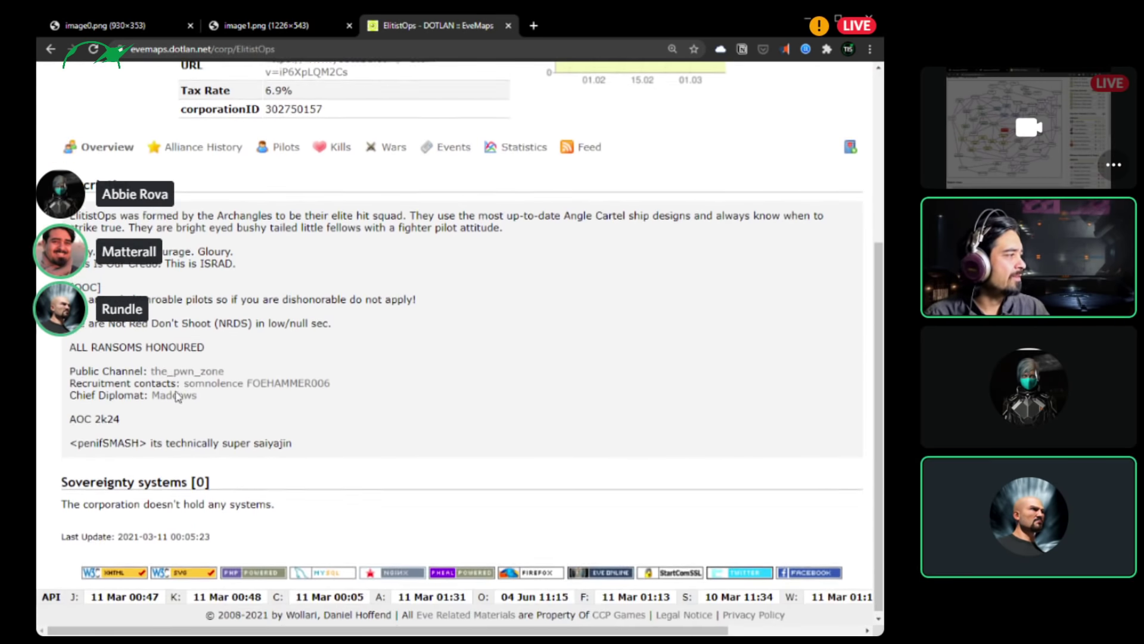
scroll(177, 376, up, 2)
click(201, 277)
scroll(188, 344, down, 2)
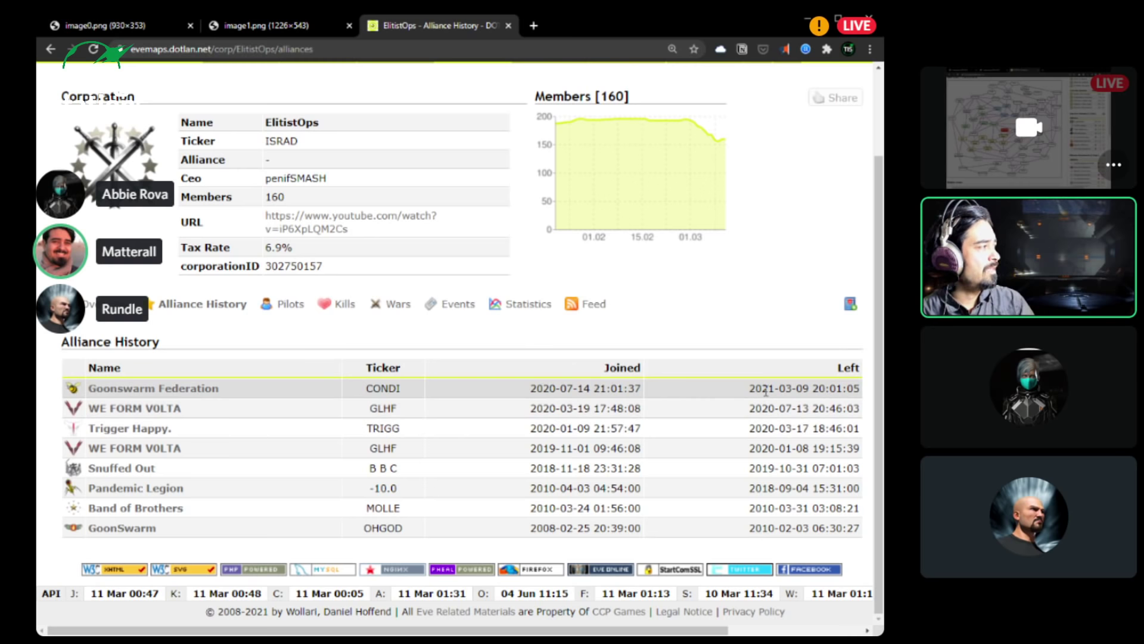
triple_click(792, 388)
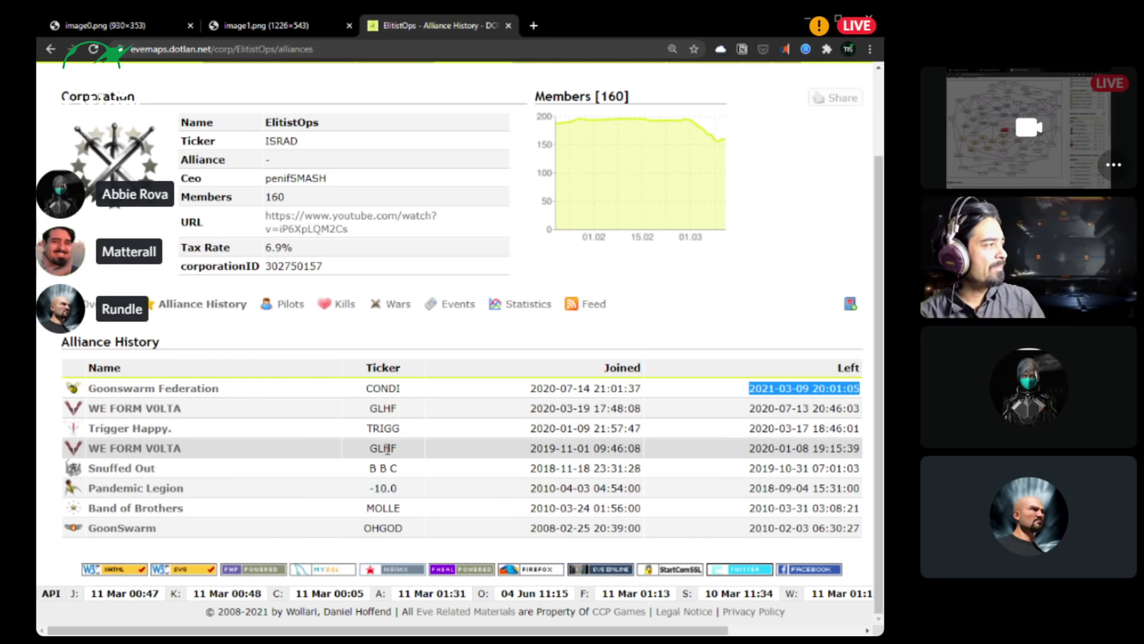
scroll(506, 387, up, 2)
click(278, 394)
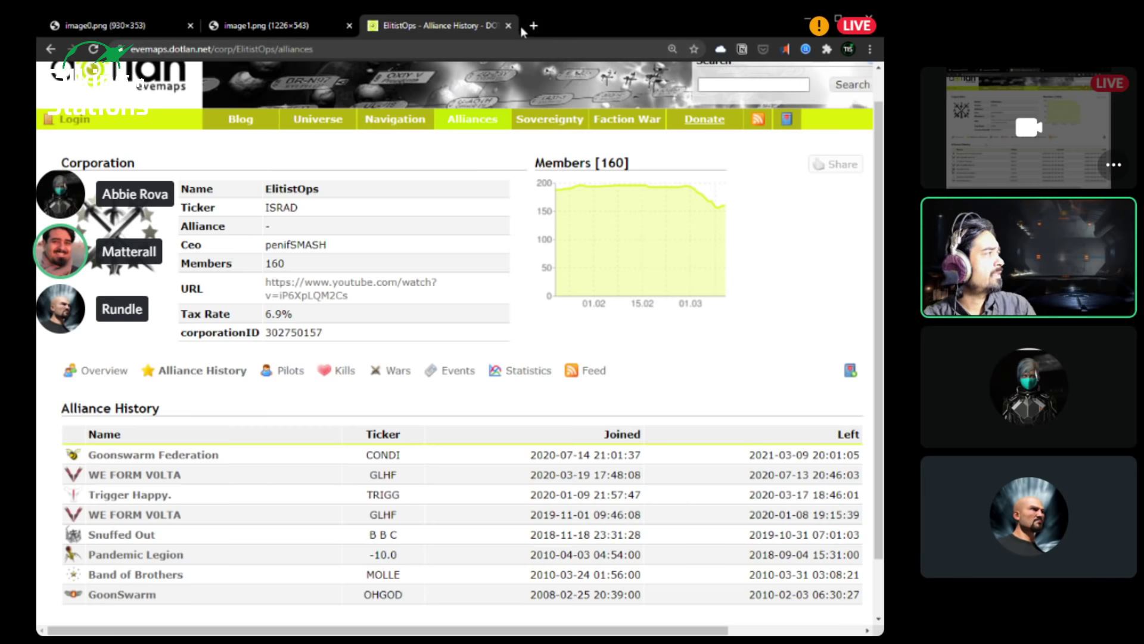
- Search Google for "zkillboard" in a new browser tab, correcting the misspelled "skillboard"
click(541, 24)
click(449, 50)
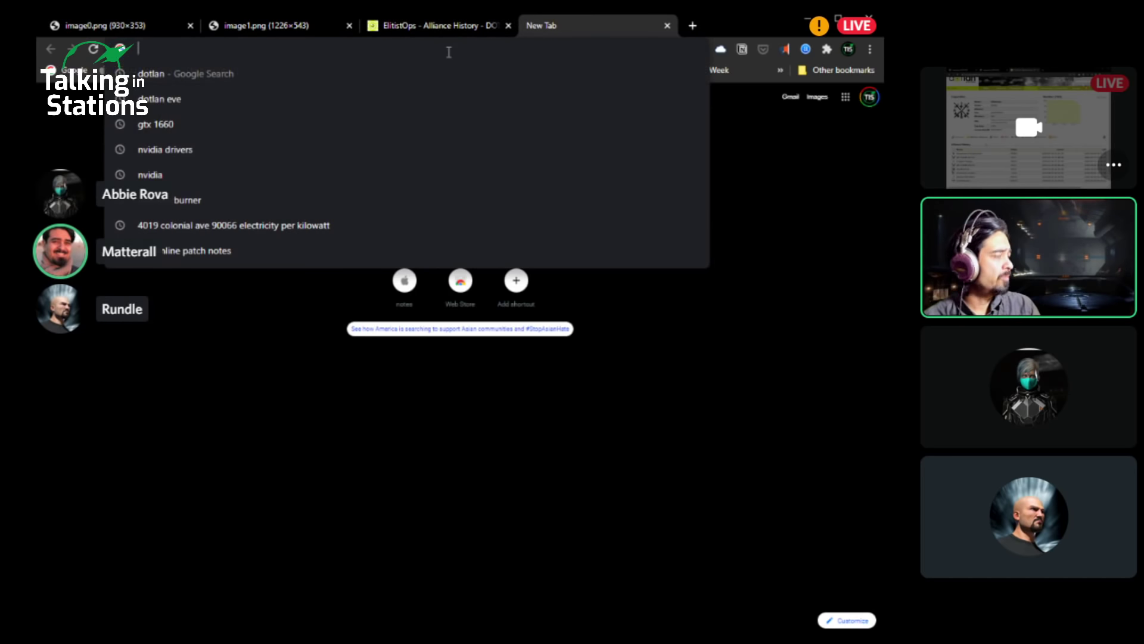
text(skillboard)
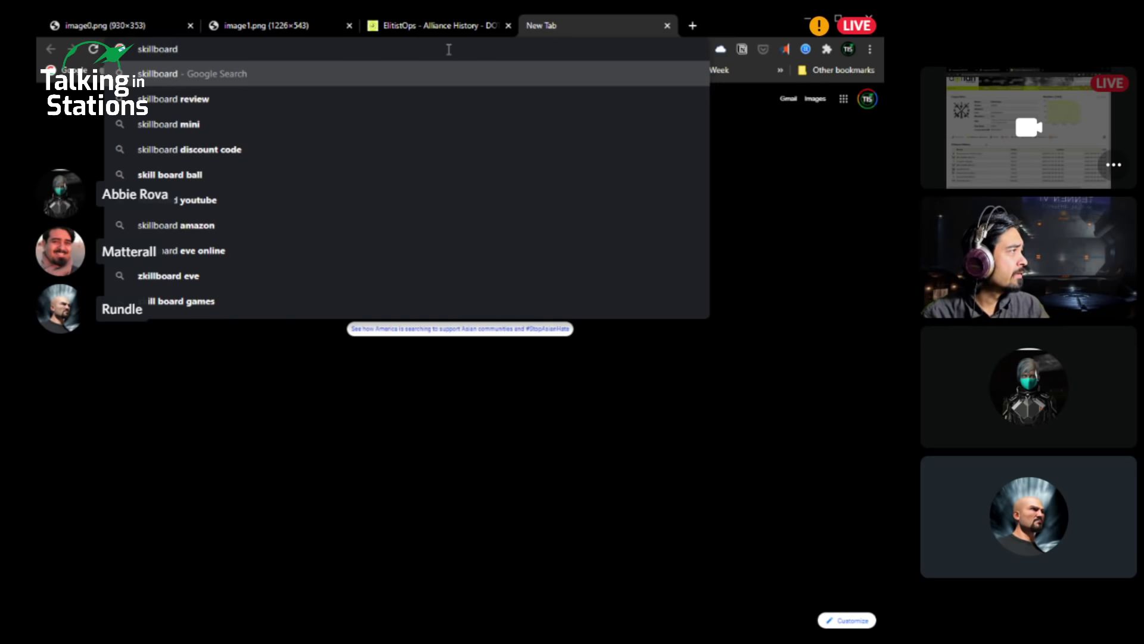
key(Return)
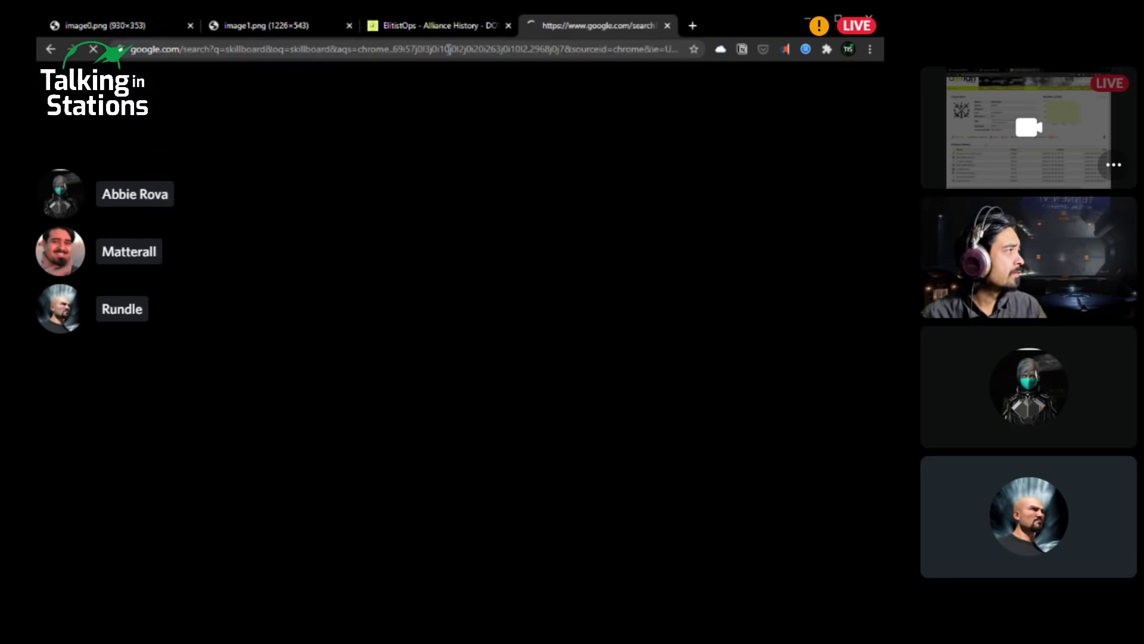
drag(165, 90, 156, 91)
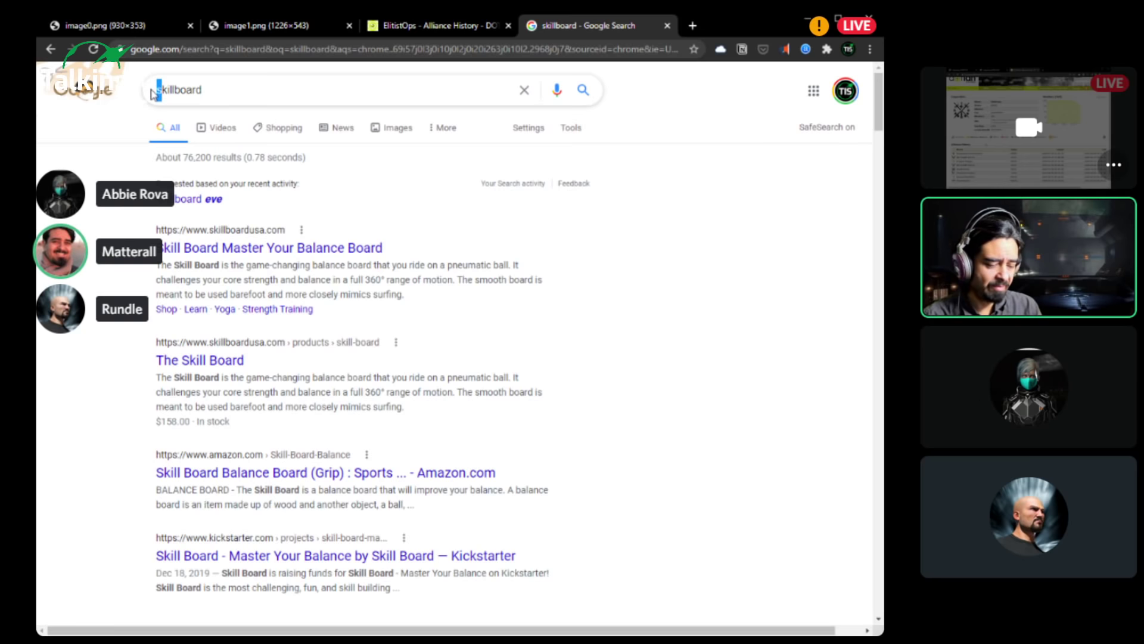
text(z)
key(Return)
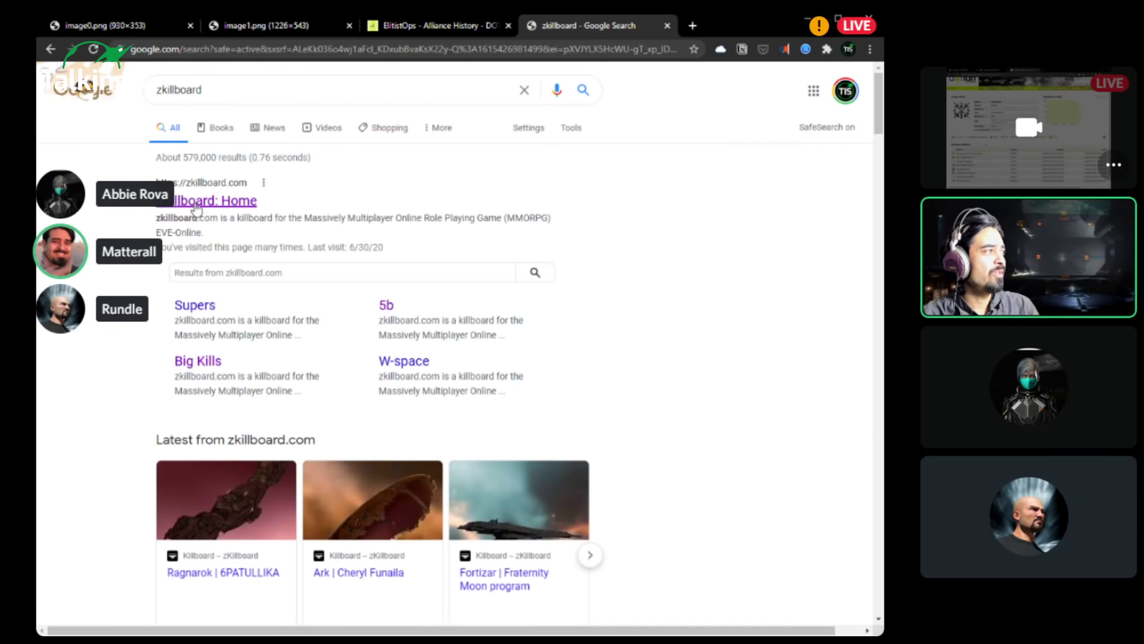
- Open the zKillboard home page, dismiss the ad-blocker message and look through the most recent kills
click(194, 201)
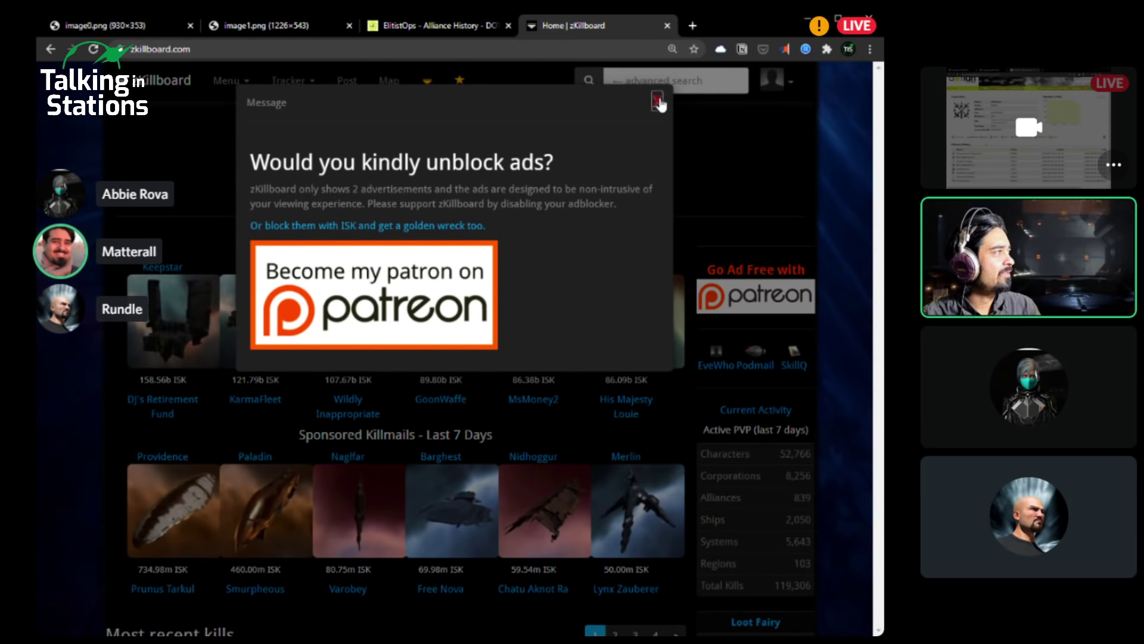
click(658, 101)
scroll(211, 415, down, 7)
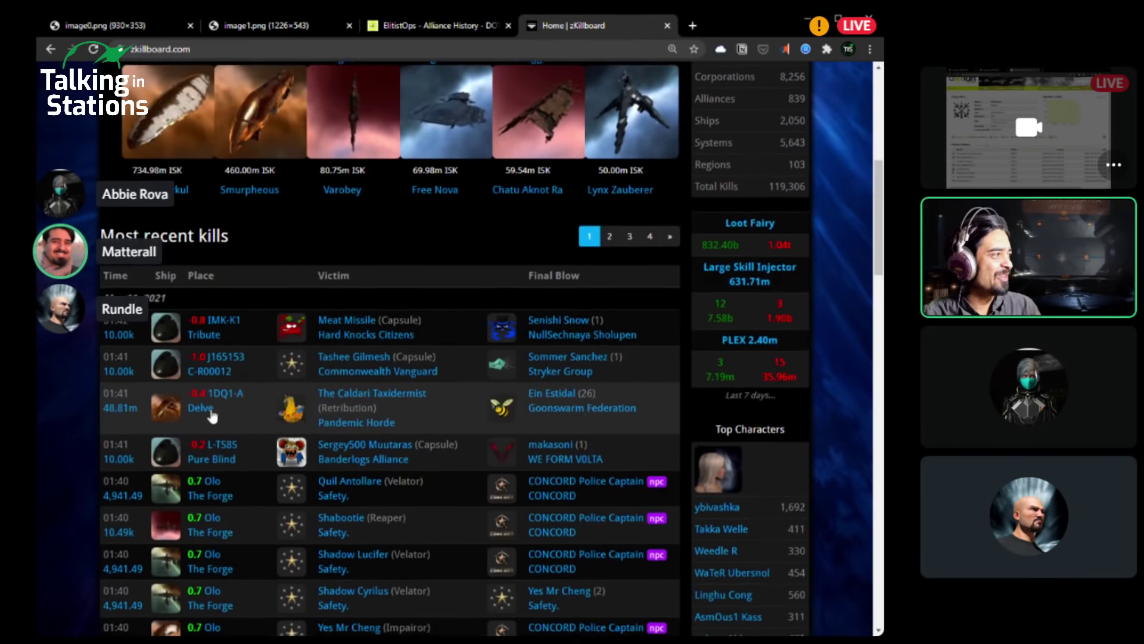
scroll(158, 442, down, 7)
scroll(98, 387, up, 9)
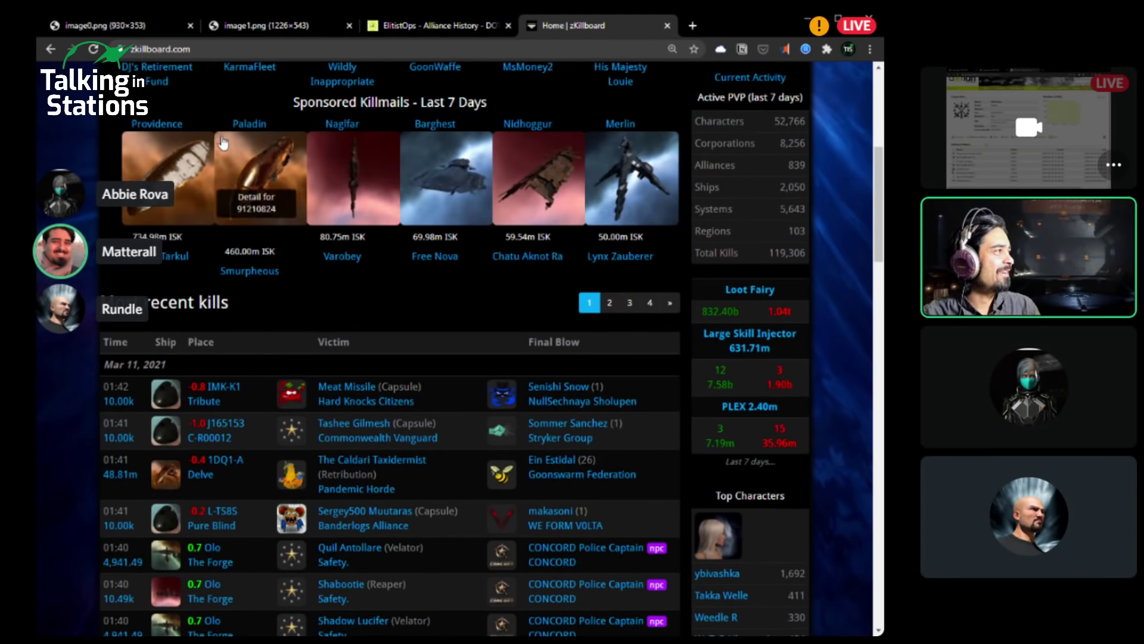
scroll(220, 144, up, 6)
- Show the list of kills worth more than 10b and view its latest entries
click(222, 80)
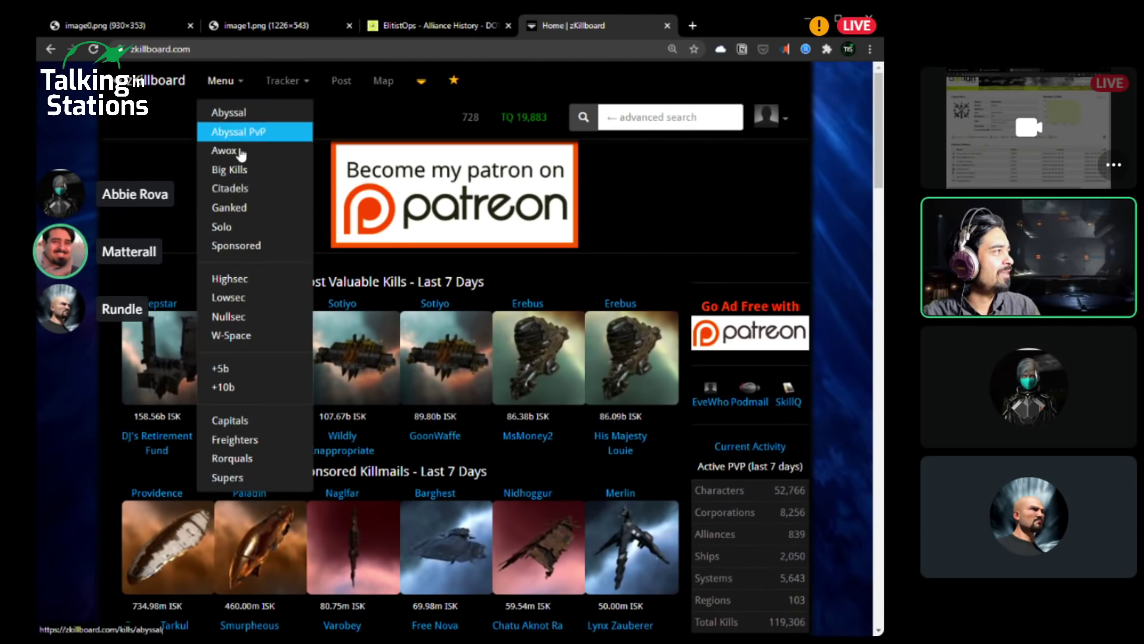
click(250, 387)
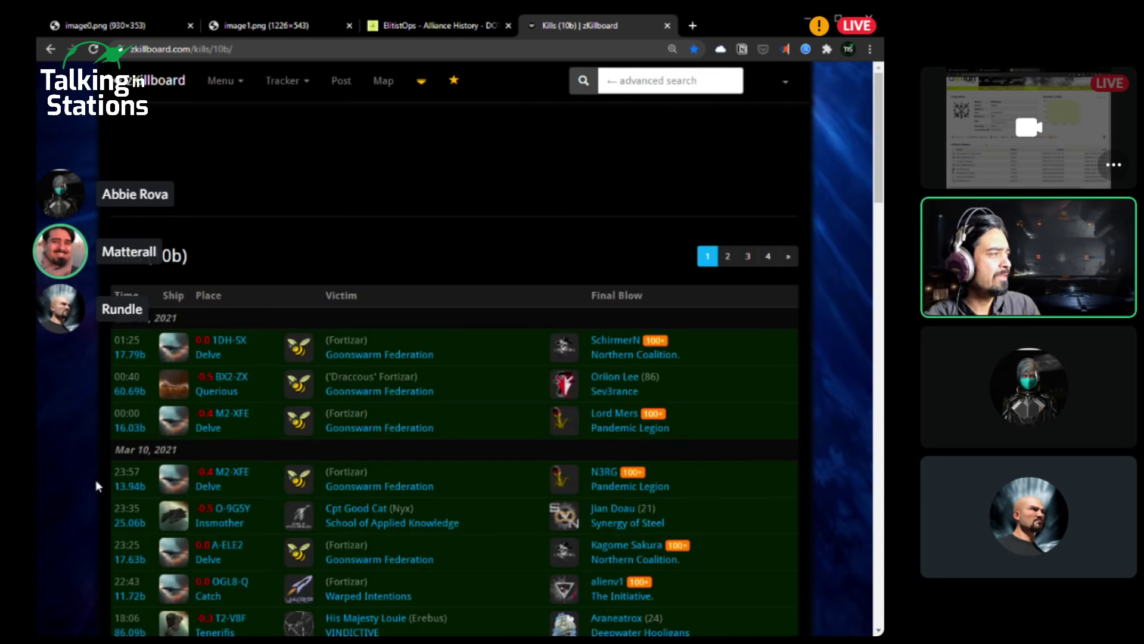
scroll(95, 480, down, 1)
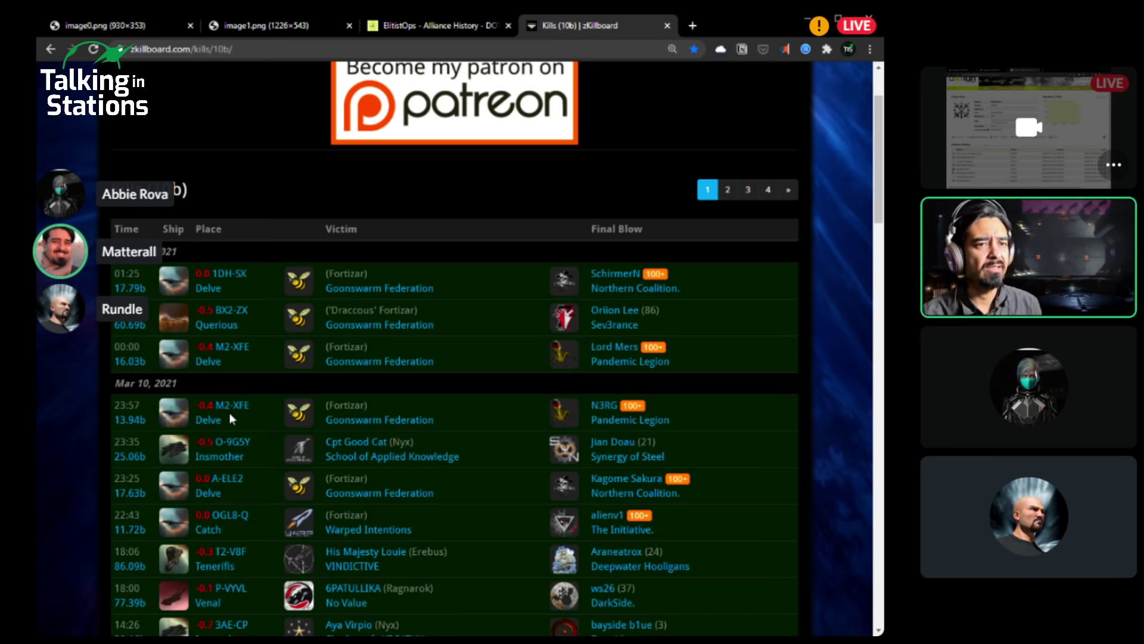
- Look over the March 10 and 11, 2021 entries in the list of kills worth more than 10b
scroll(237, 503, down, 2)
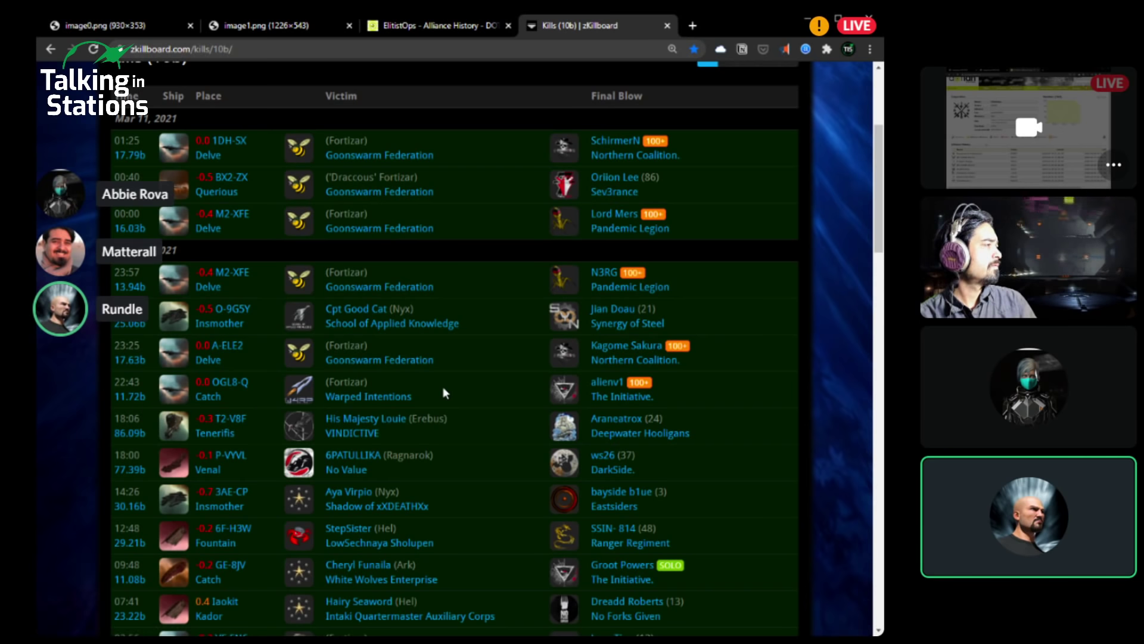
scroll(444, 393, up, 1)
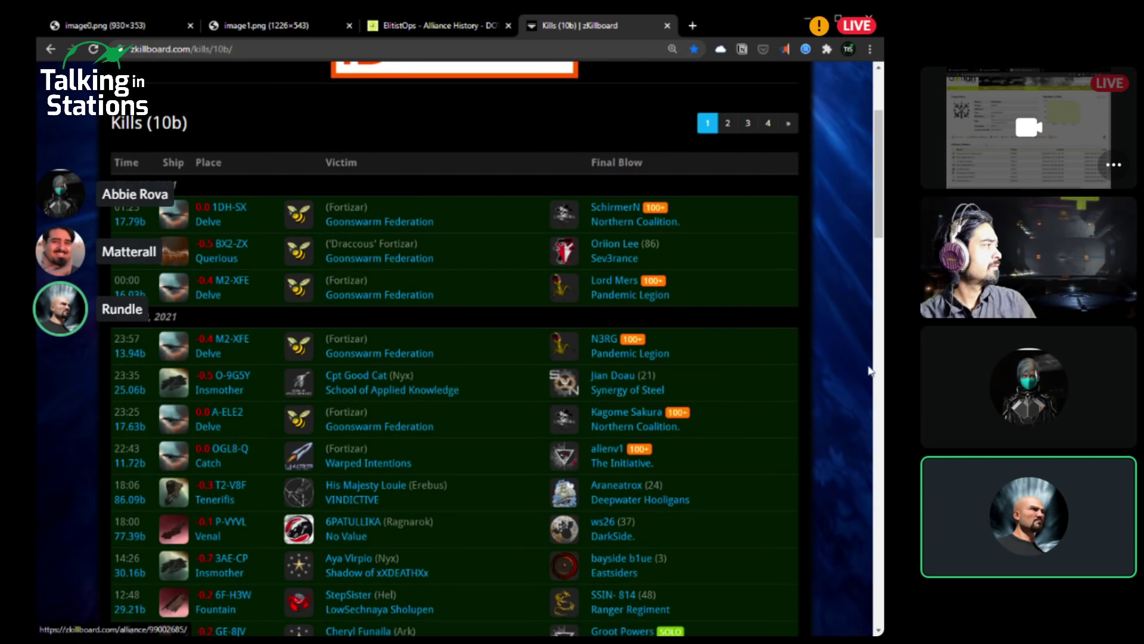
scroll(881, 227, down, 1)
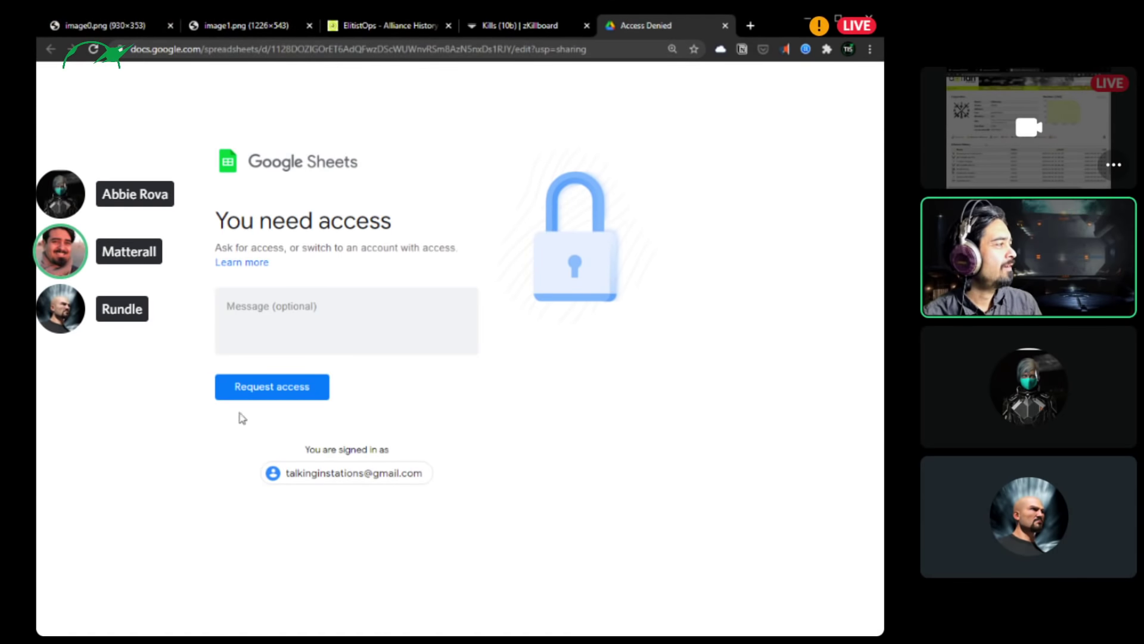
- Request access to the locked Google Sheets file and show the DammFam mining competition results by players
click(277, 384)
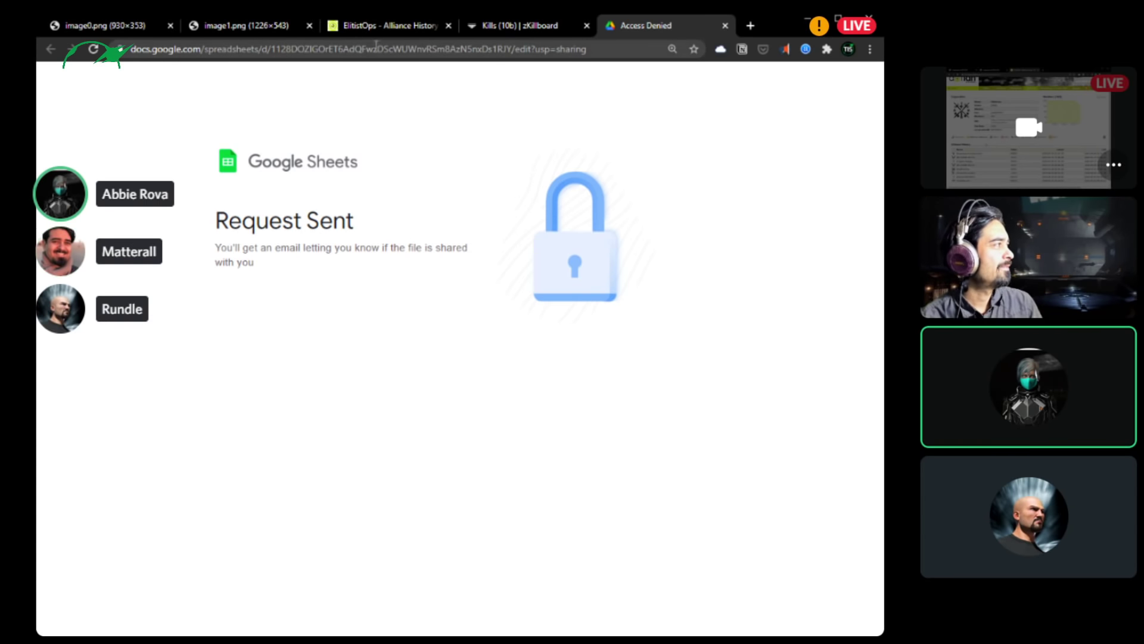
click(514, 22)
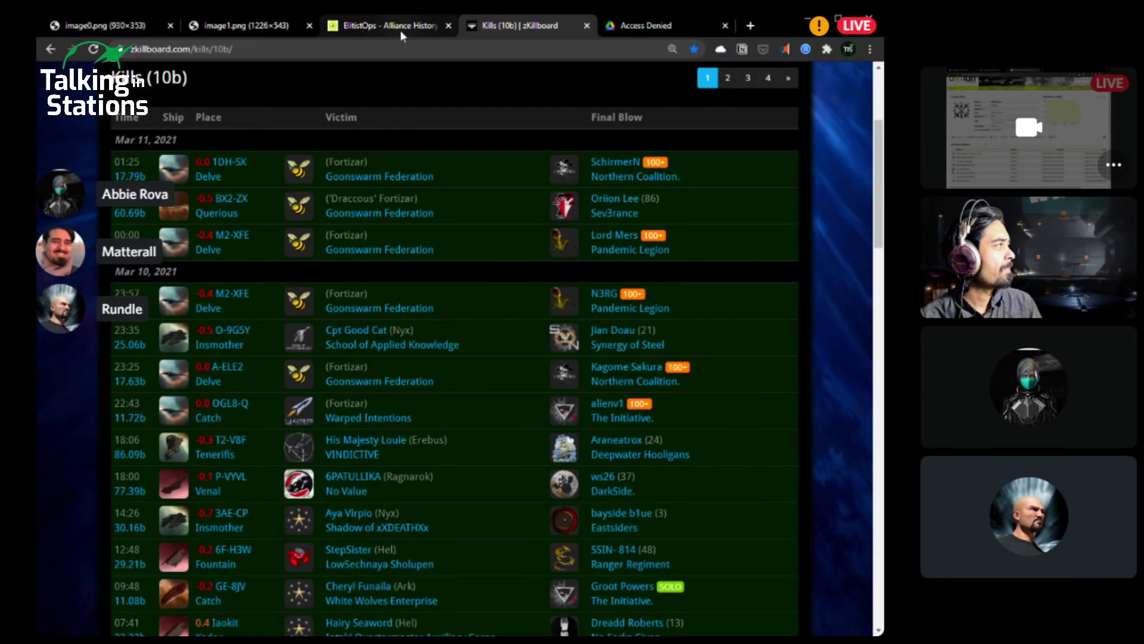
click(254, 27)
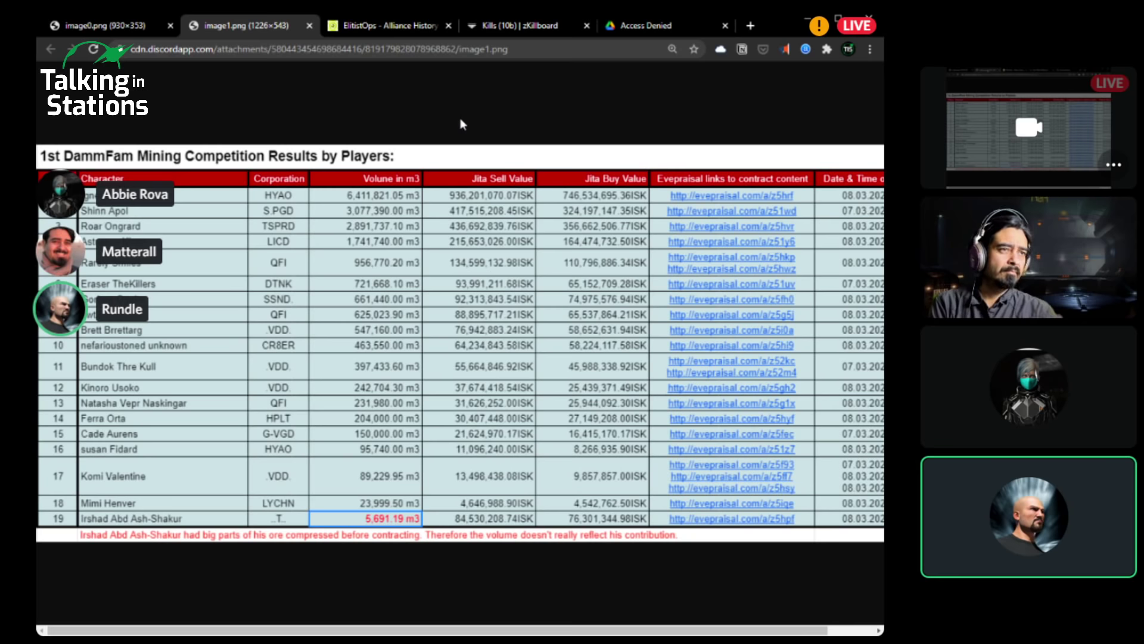
- Reload the shared spreadsheet and bring the Domain, Sinq Laison, Metropolis and Heimatar MTV chart on the Market Trade Value sheet into view
click(655, 27)
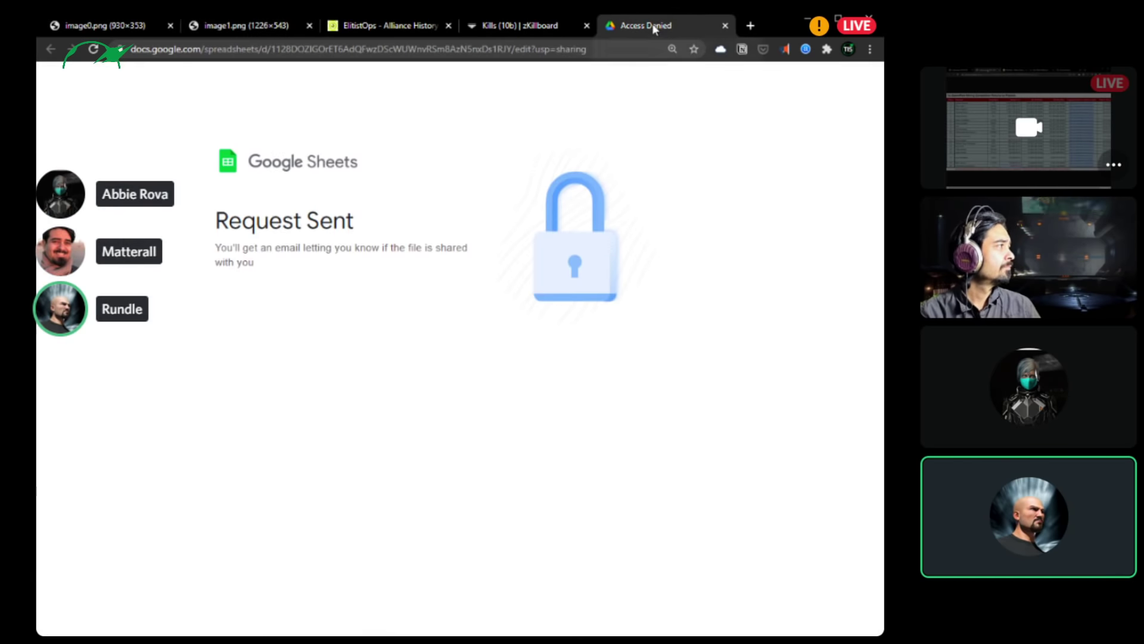
click(92, 50)
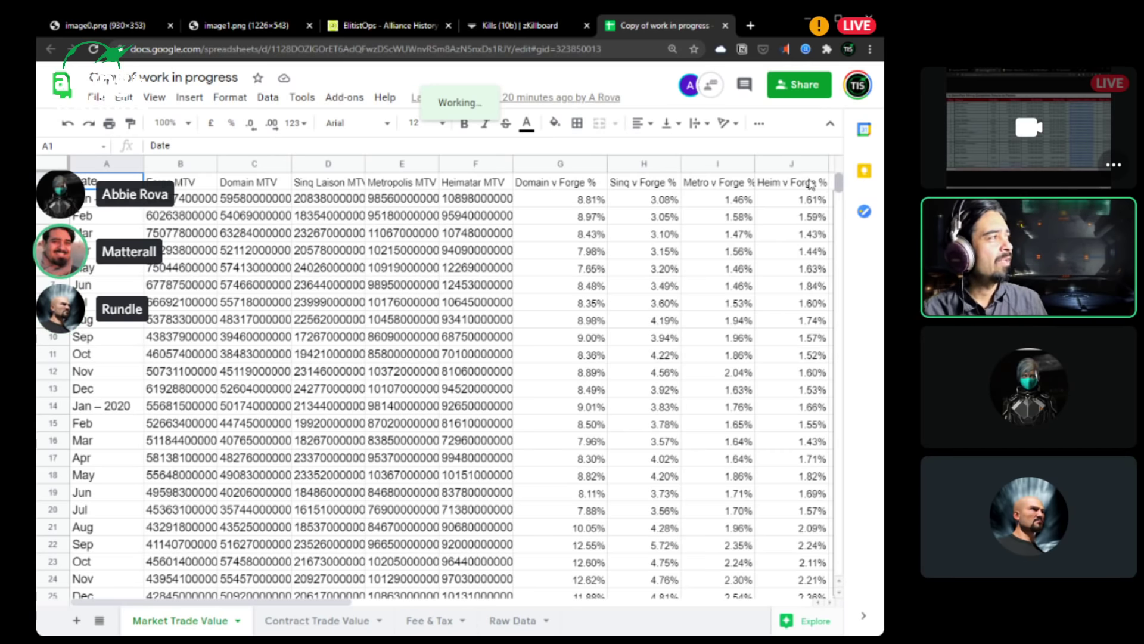
click(133, 26)
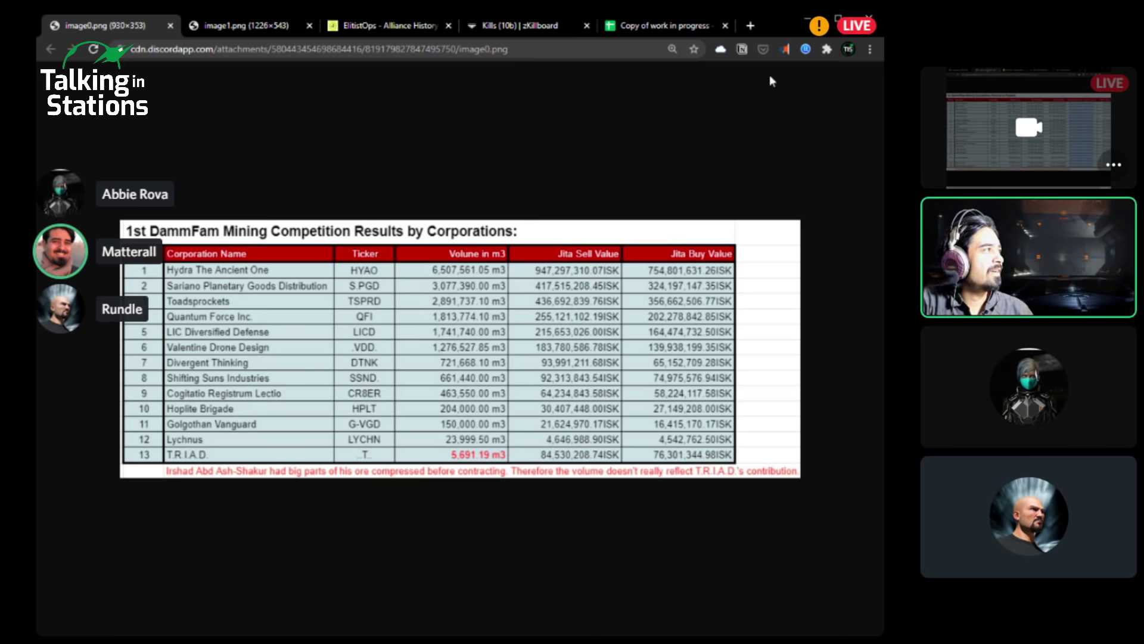
click(665, 26)
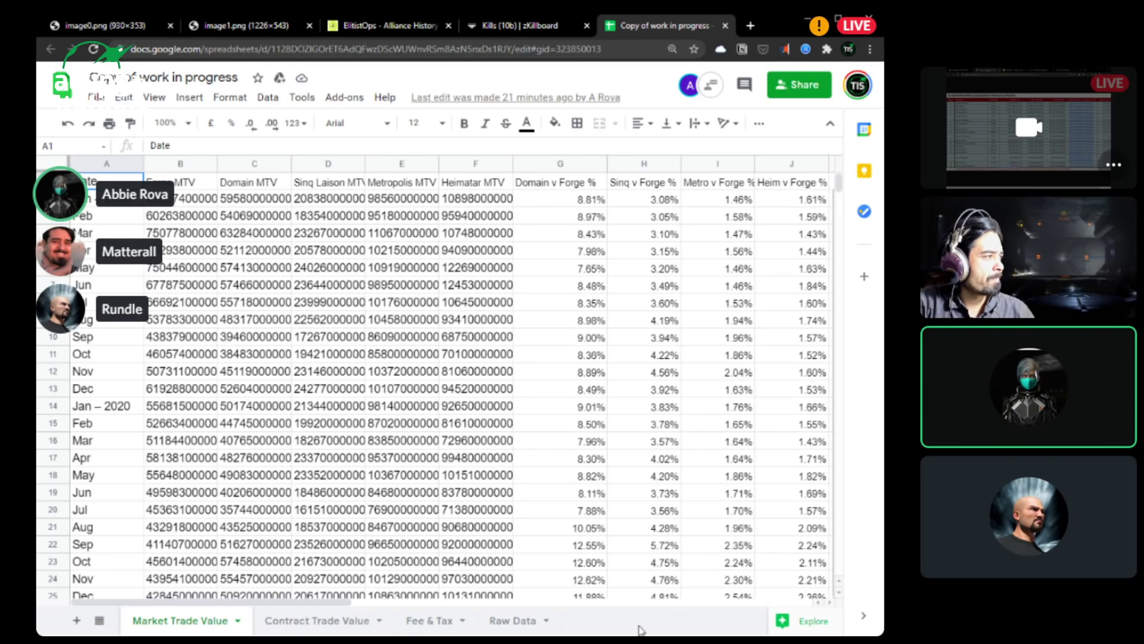
scroll(464, 605, right, 5)
scroll(492, 617, right, 5)
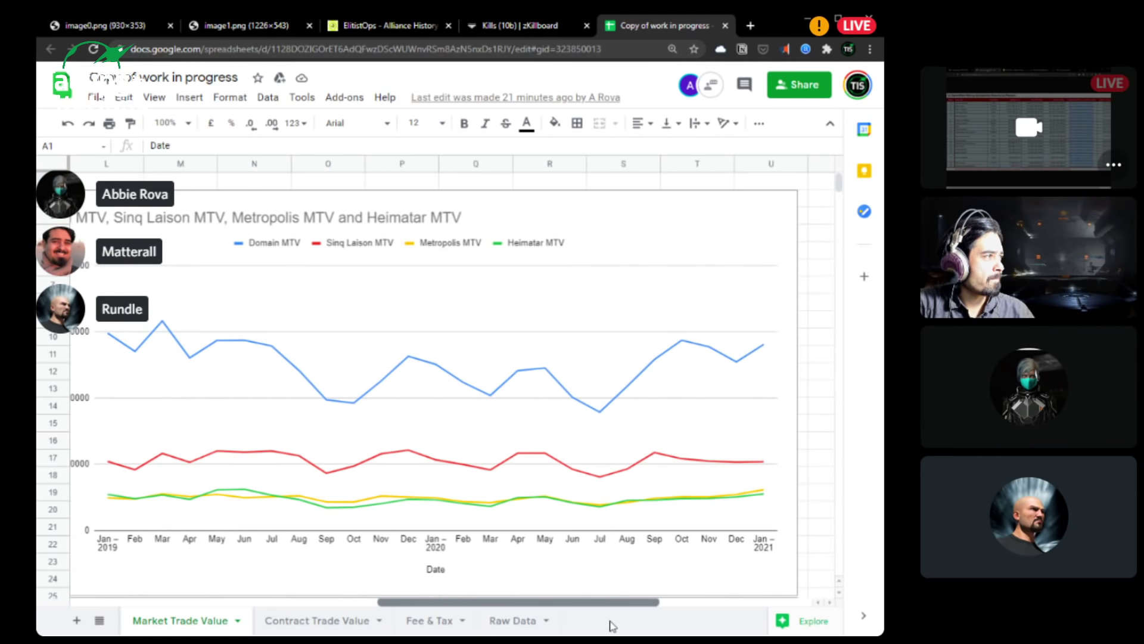
scroll(611, 624, left, 1)
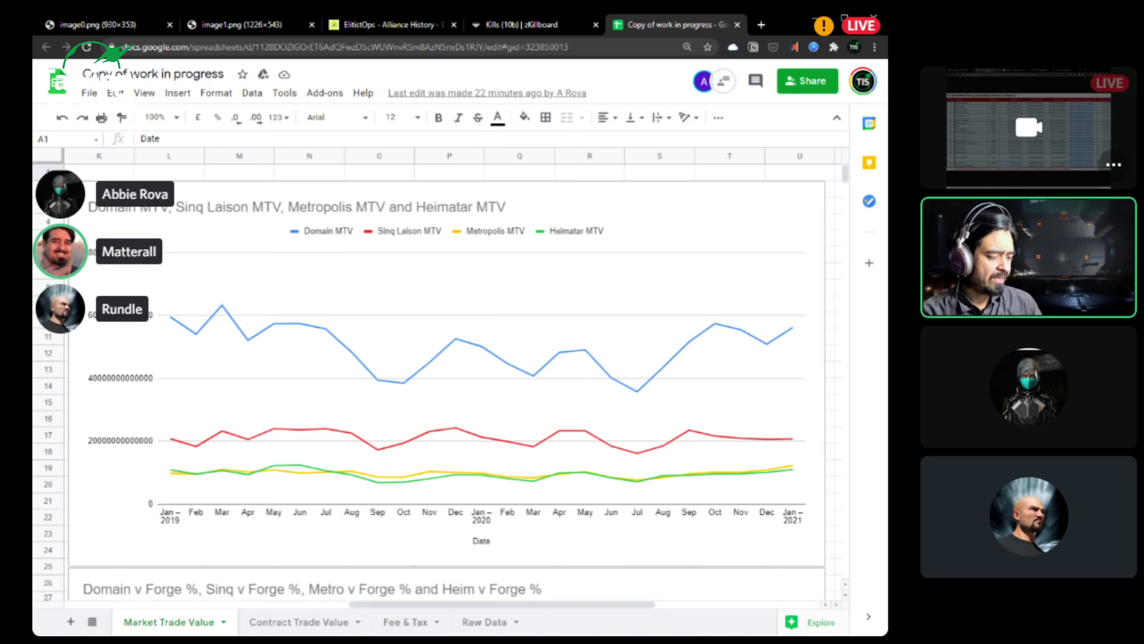
- Search Google for "silk road eve online" in a new browser tab
click(761, 25)
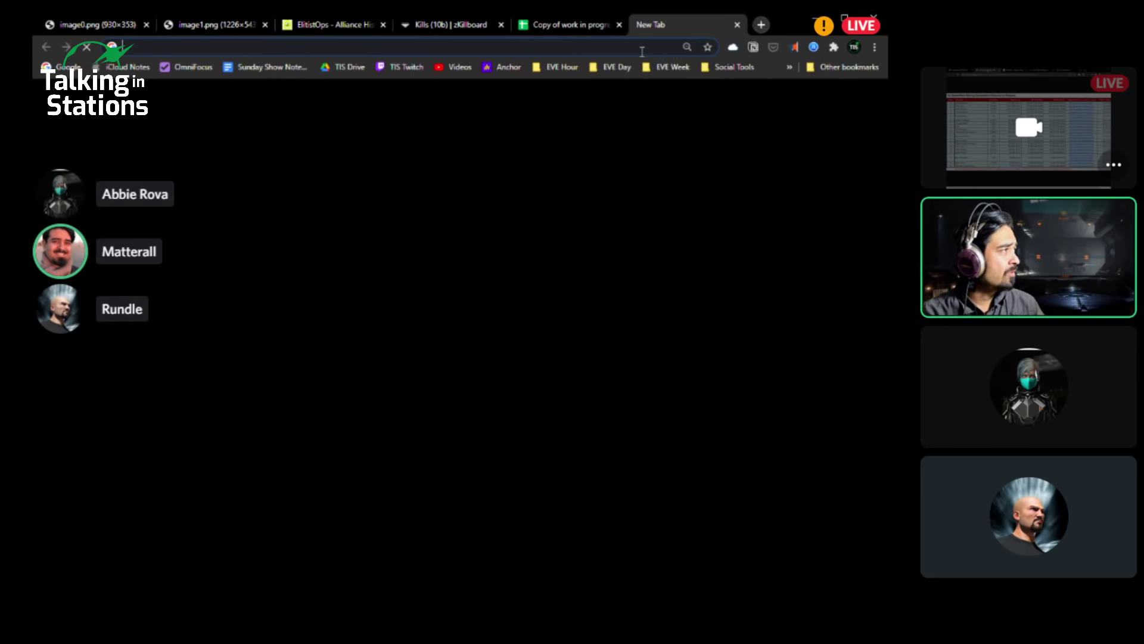
click(637, 48)
text(sil)
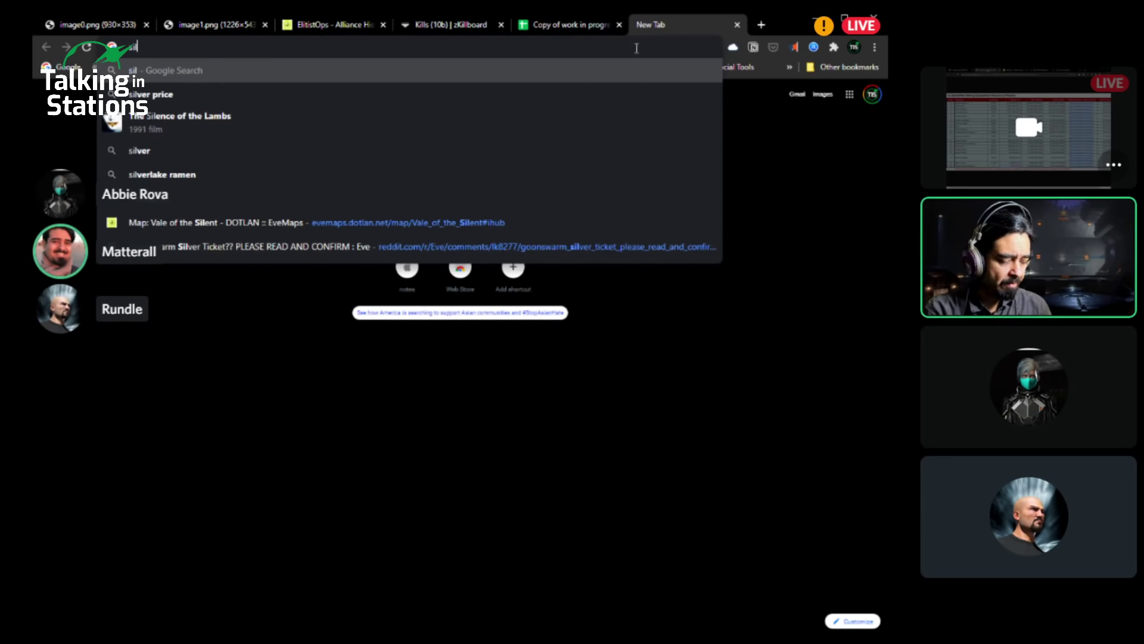
text(k road)
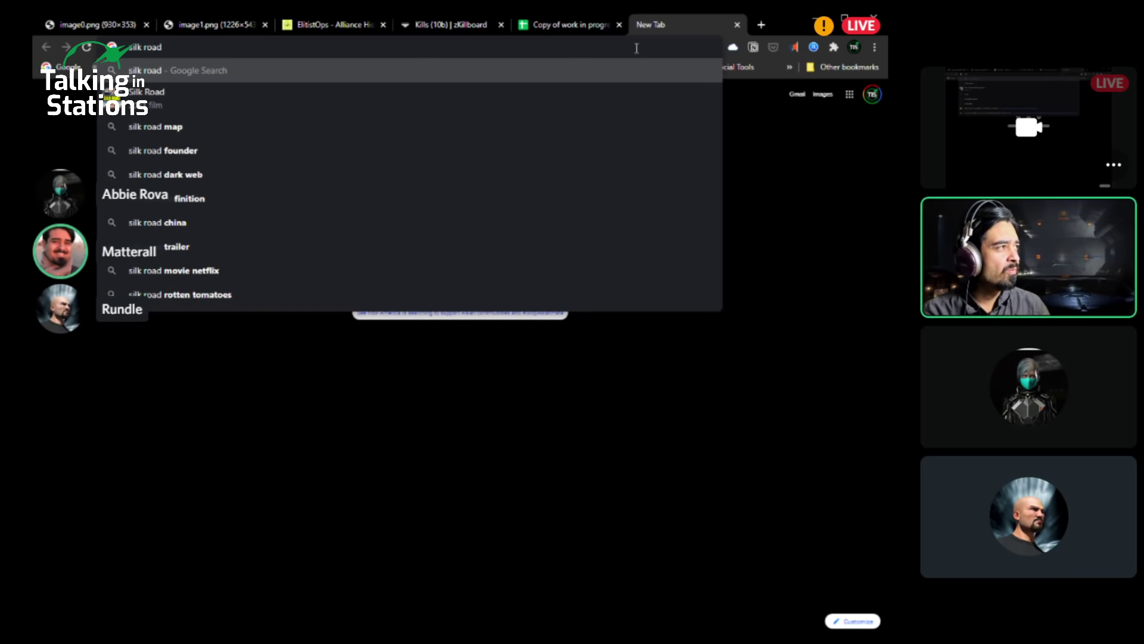
text( eve o)
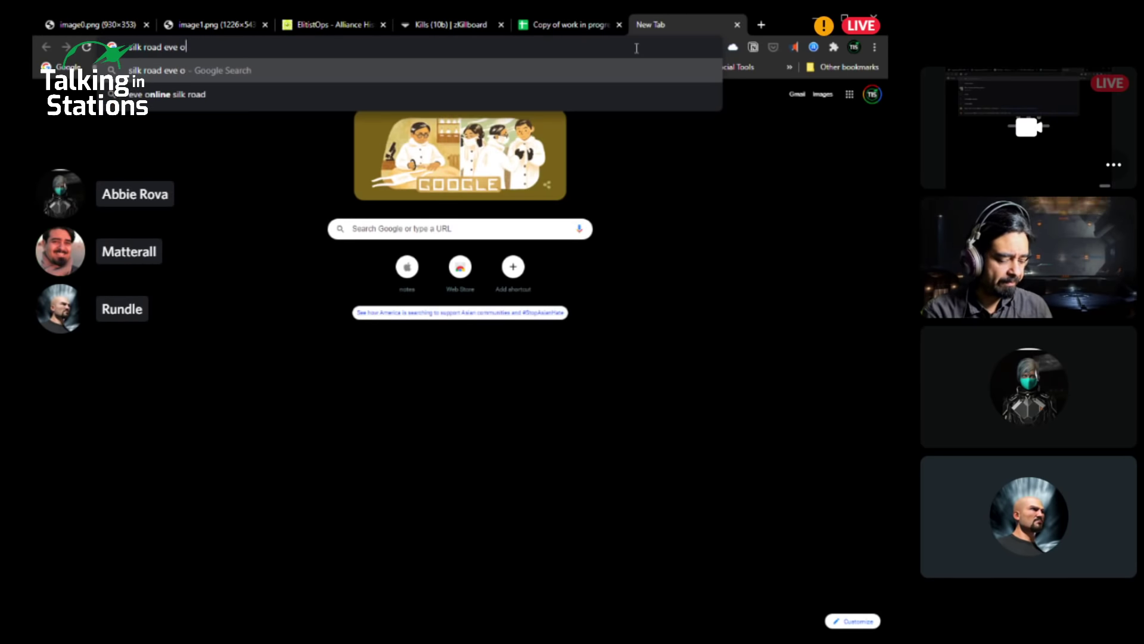
text(nline)
key(Return)
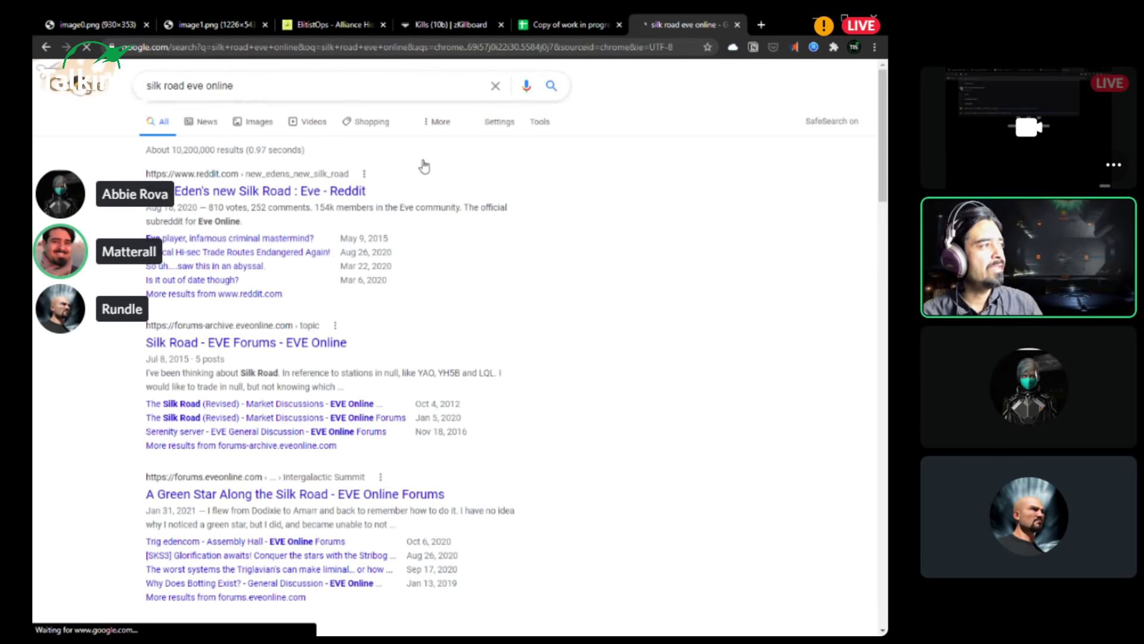
- Open the Reddit post "New Eden's new Silk Road" from the results and open its linked map image
click(269, 192)
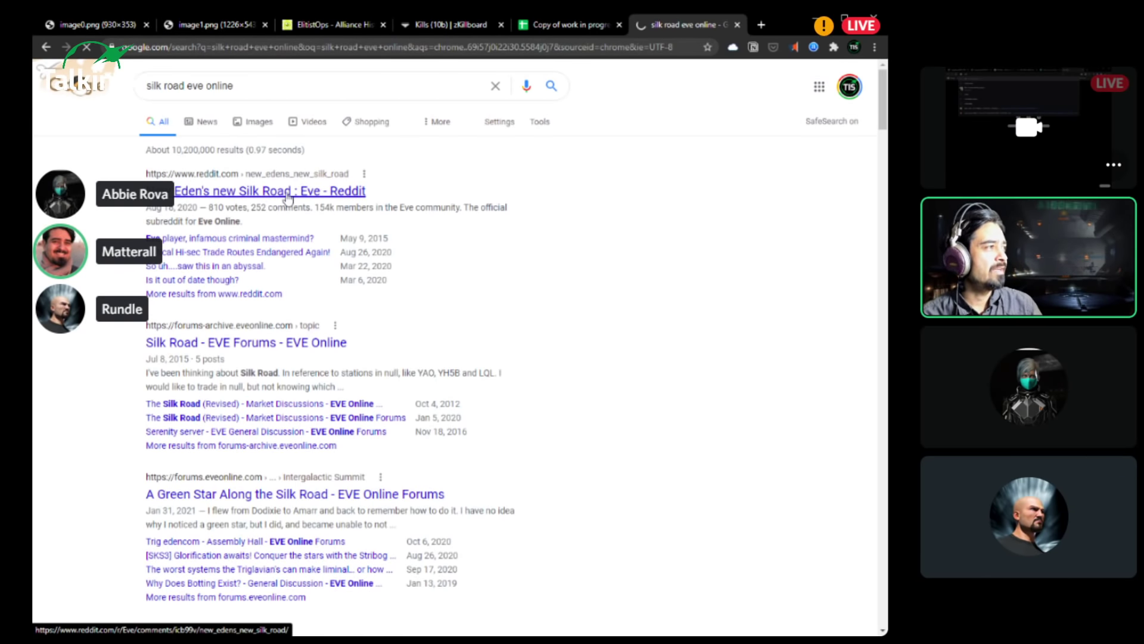
scroll(370, 435, down, 2)
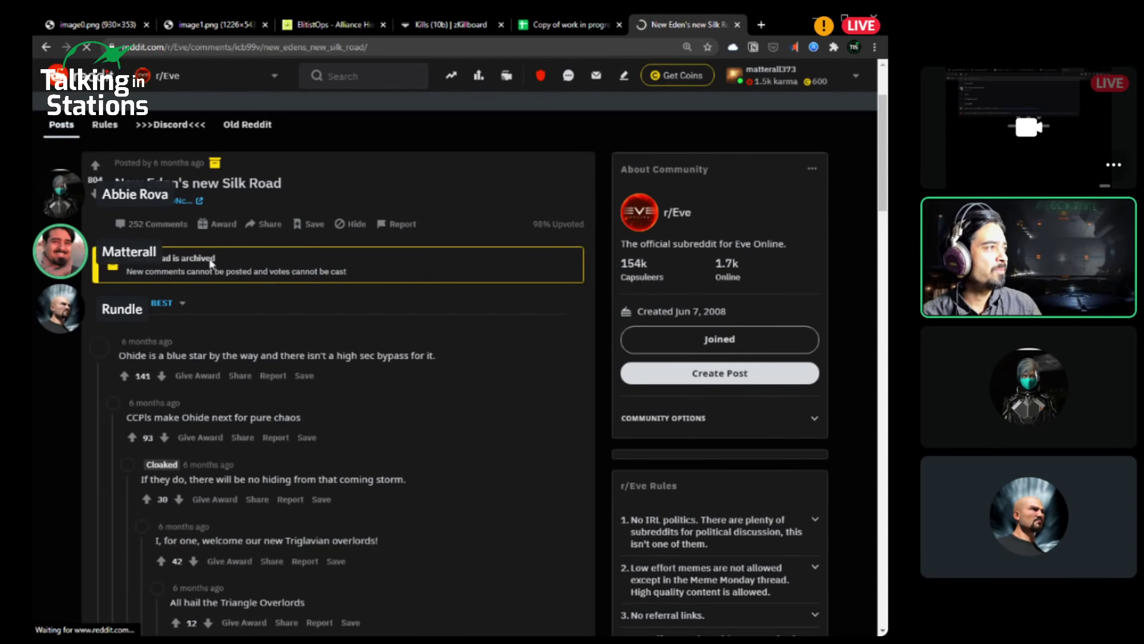
click(160, 210)
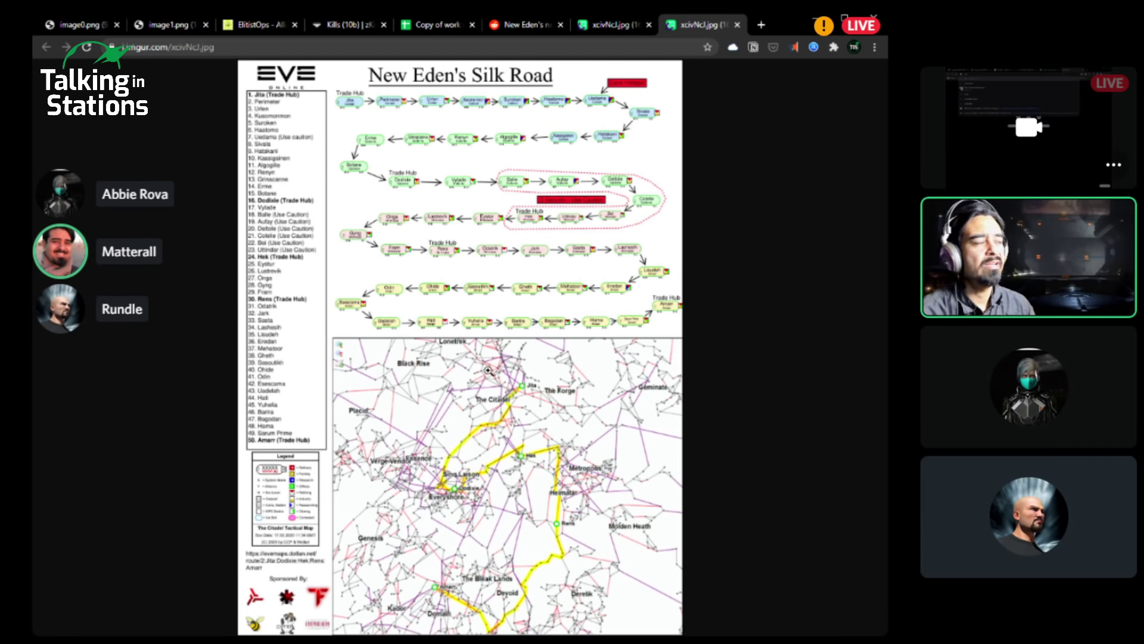
- Enlarge the New Eden's Silk Road image, set the page zoom to 80%, and examine the system route and the highlighted map
click(461, 245)
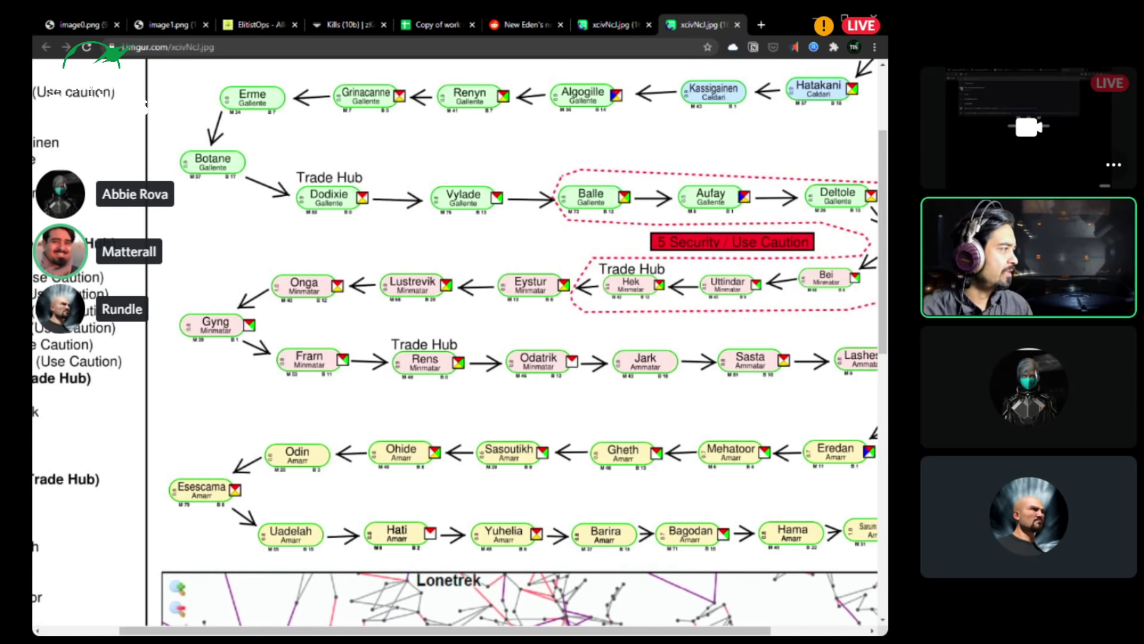
key(ctrl+minus)
key(ctrl+minus)
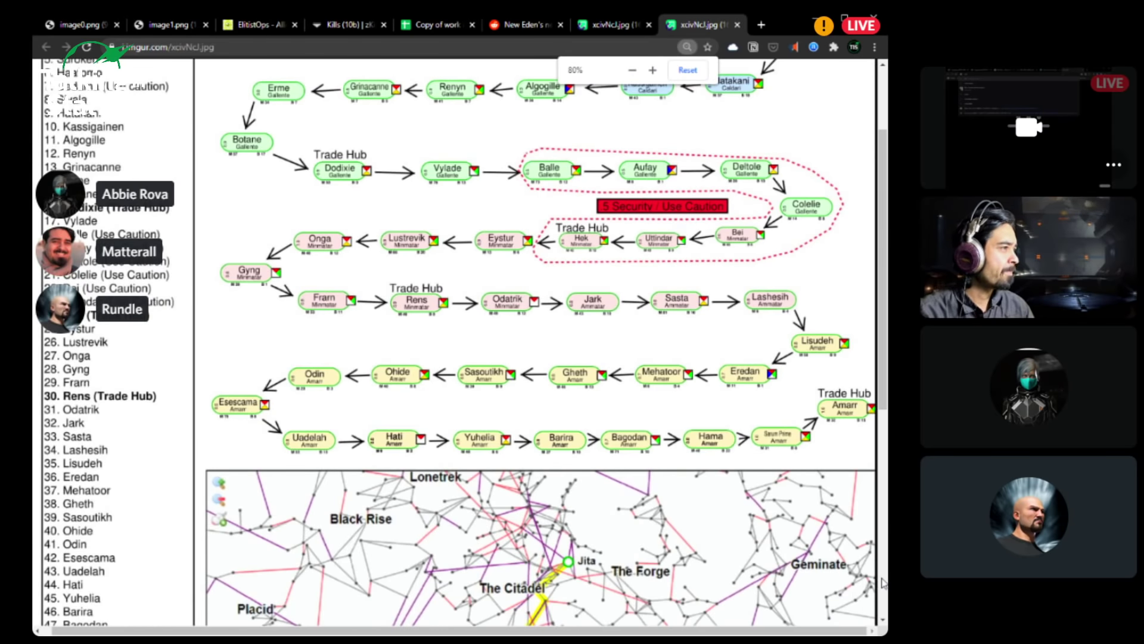
scroll(884, 578, up, 2)
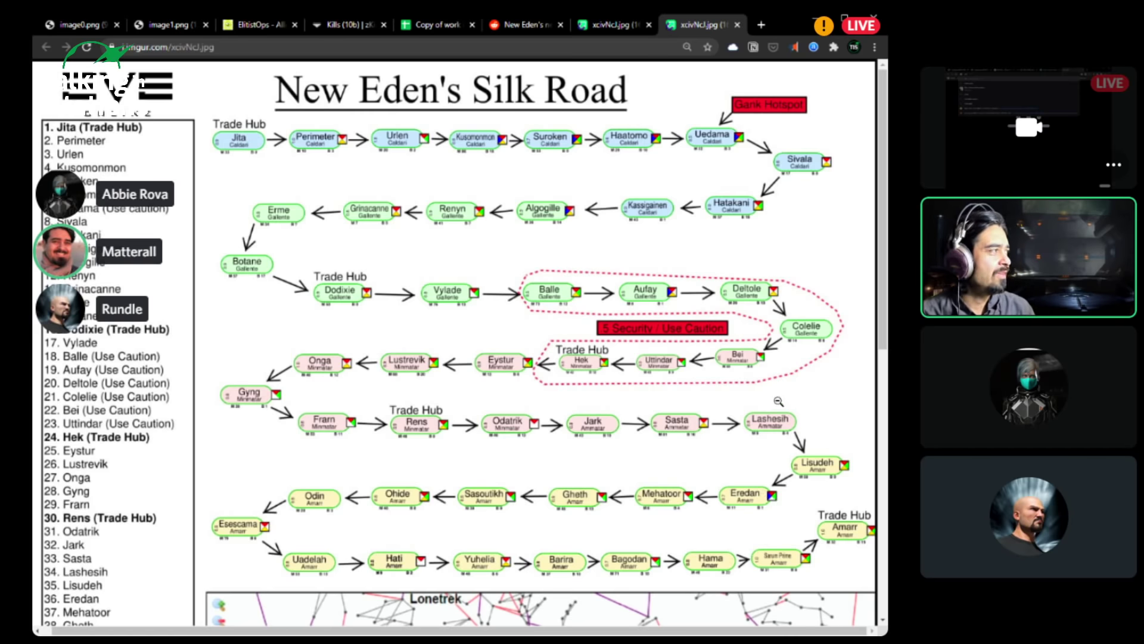
drag(882, 325, 883, 615)
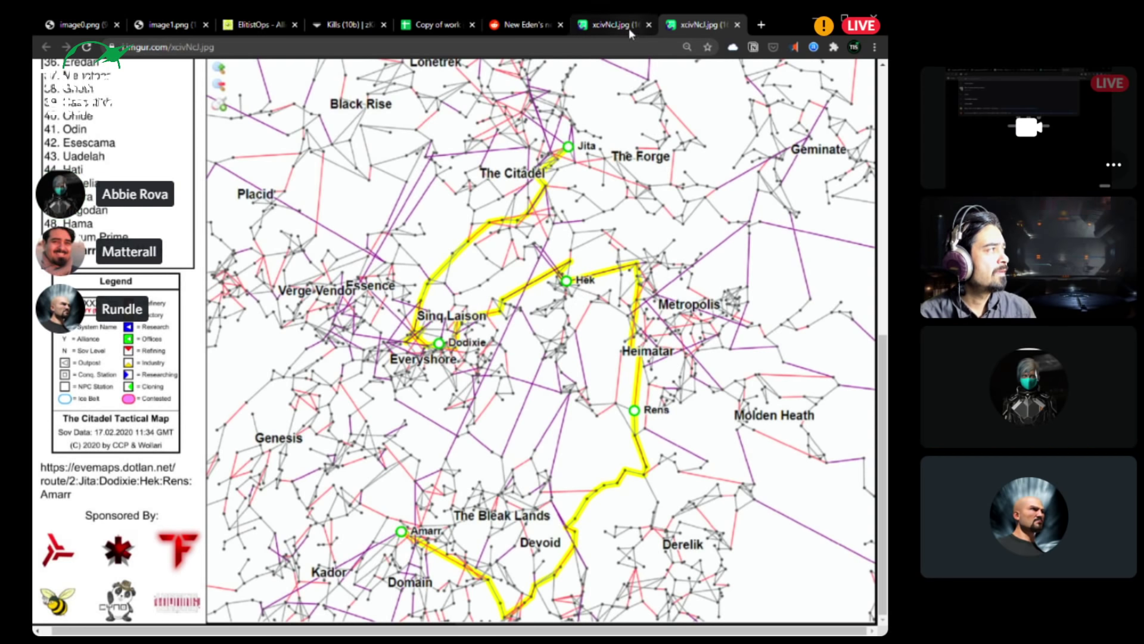
- Go back past the duplicate Silk Road image and the Reddit post to the MTV chart in the spreadsheet
click(614, 26)
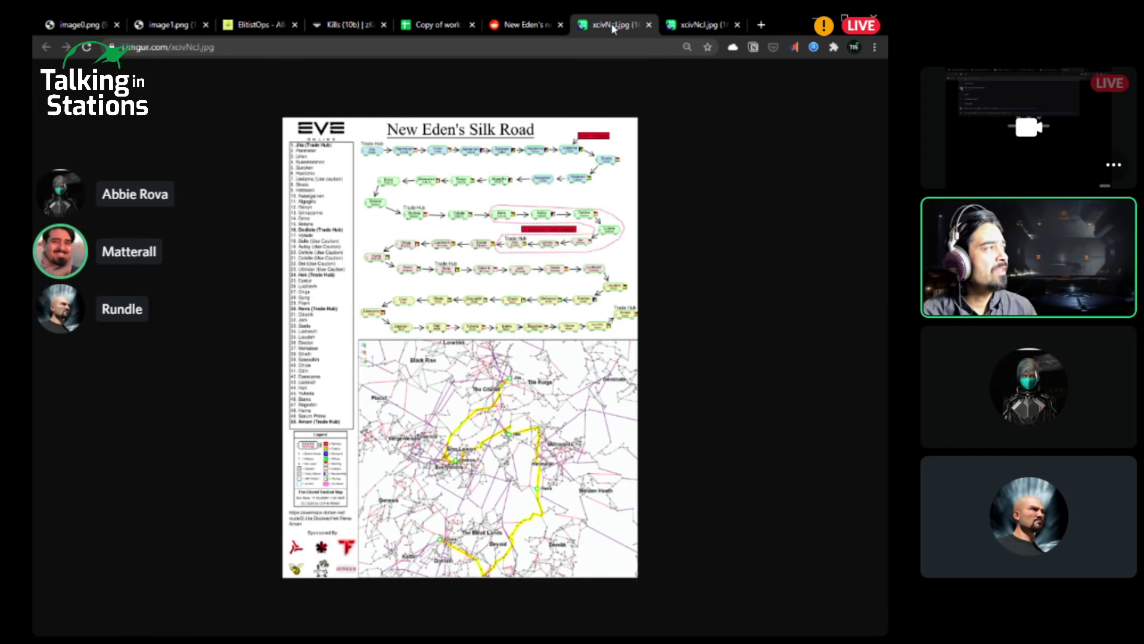
click(524, 25)
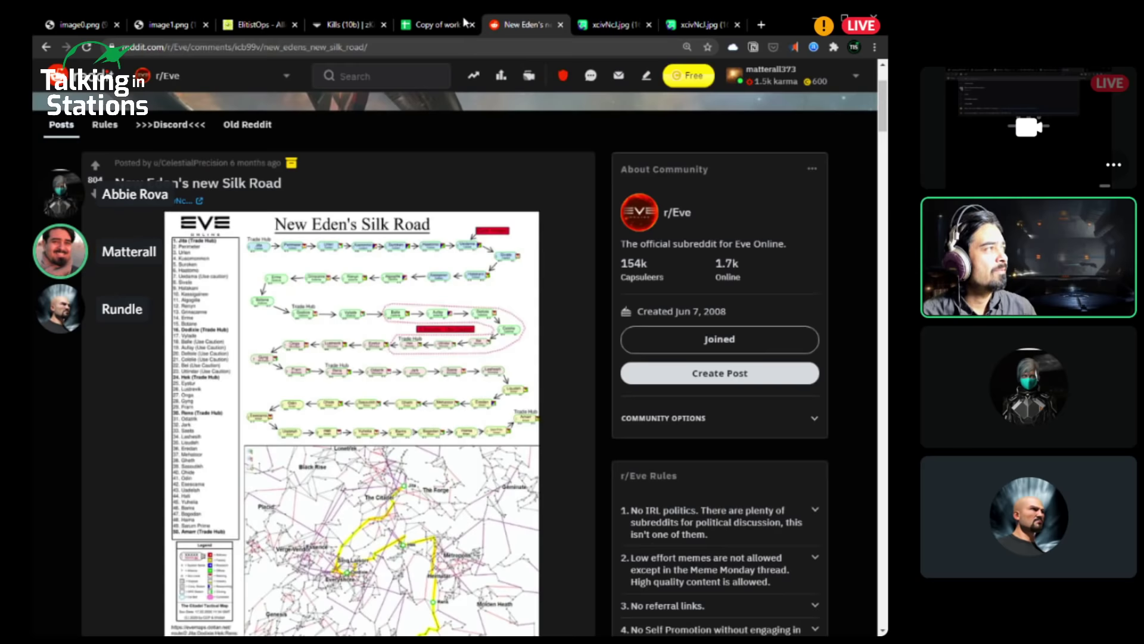
click(443, 24)
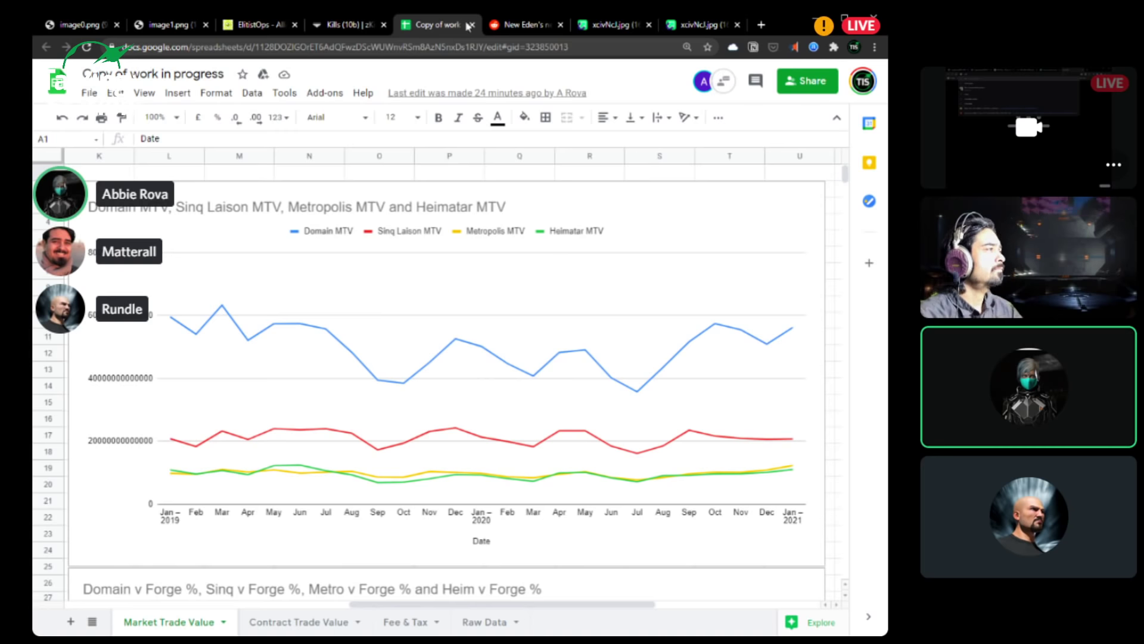
- Show the enlarged Silk Road image again and examine the full highlighted route from Jita to Amarr
click(688, 26)
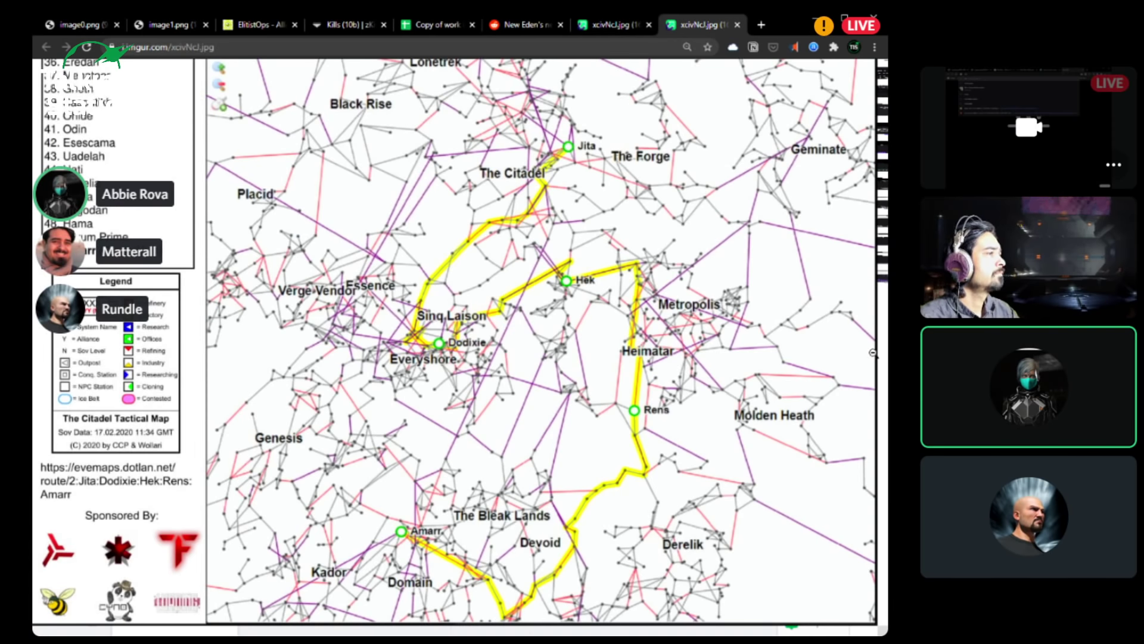
scroll(874, 353, up, 1)
scroll(875, 353, up, 1)
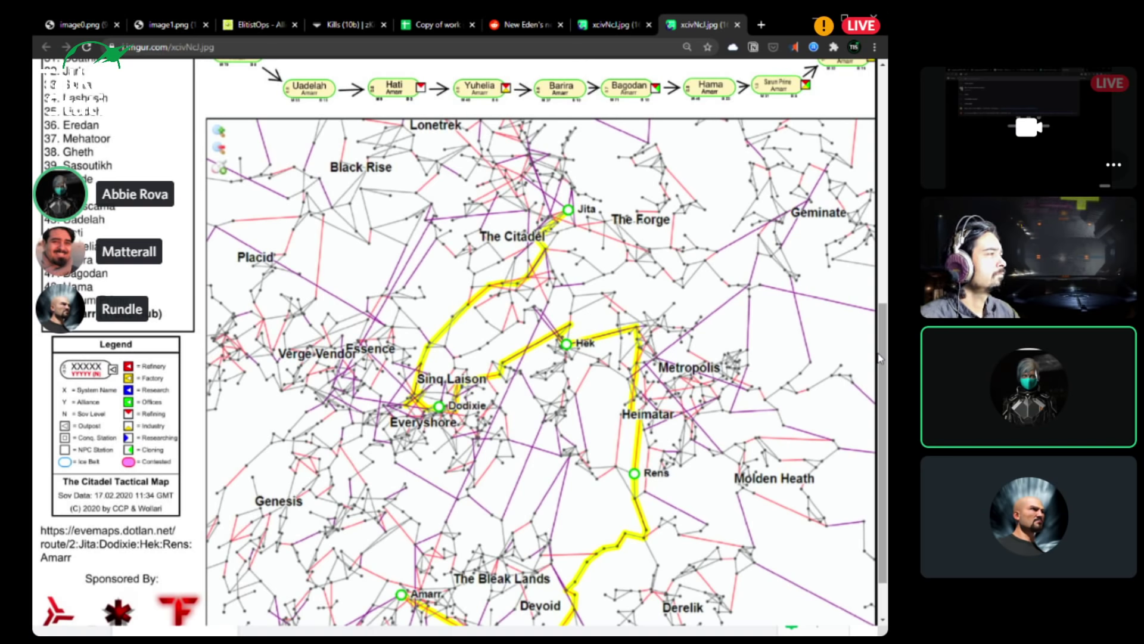
drag(881, 358, 886, 391)
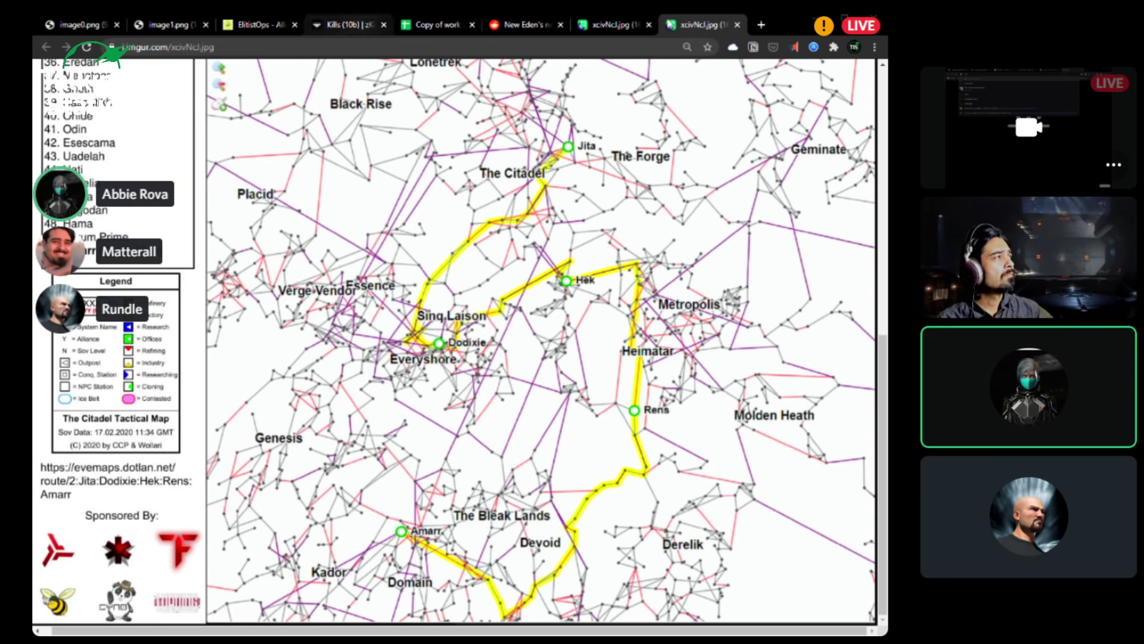
- Return to the spreadsheet and show the chart comparing Domain, Sinq, Metro and Heim with Forge by percentage
click(528, 25)
click(441, 25)
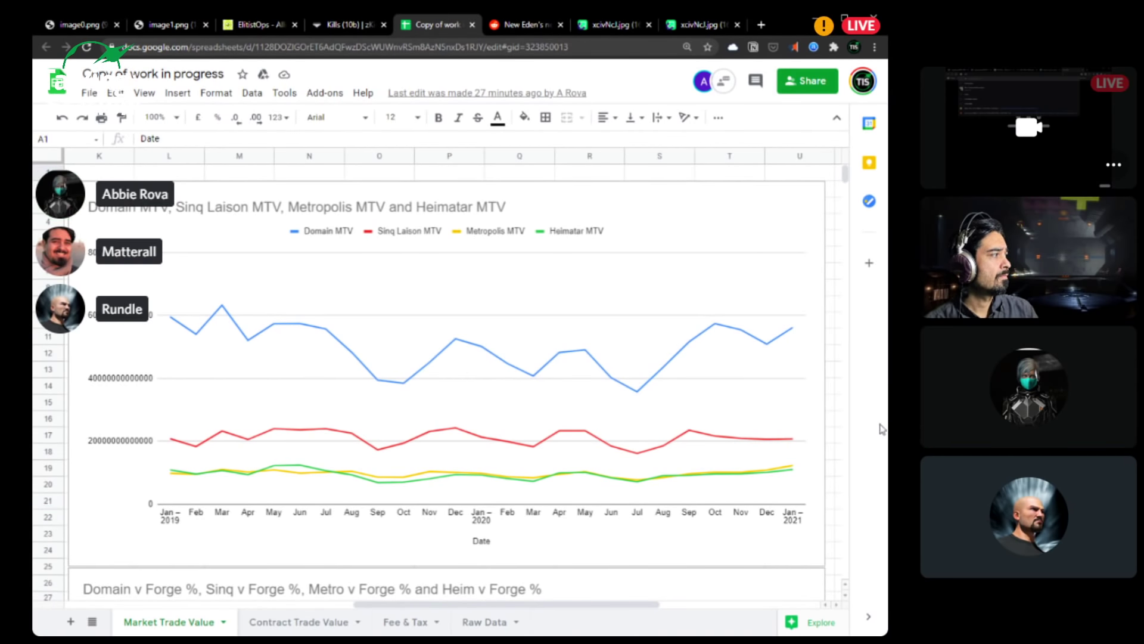
scroll(790, 475, down, 7)
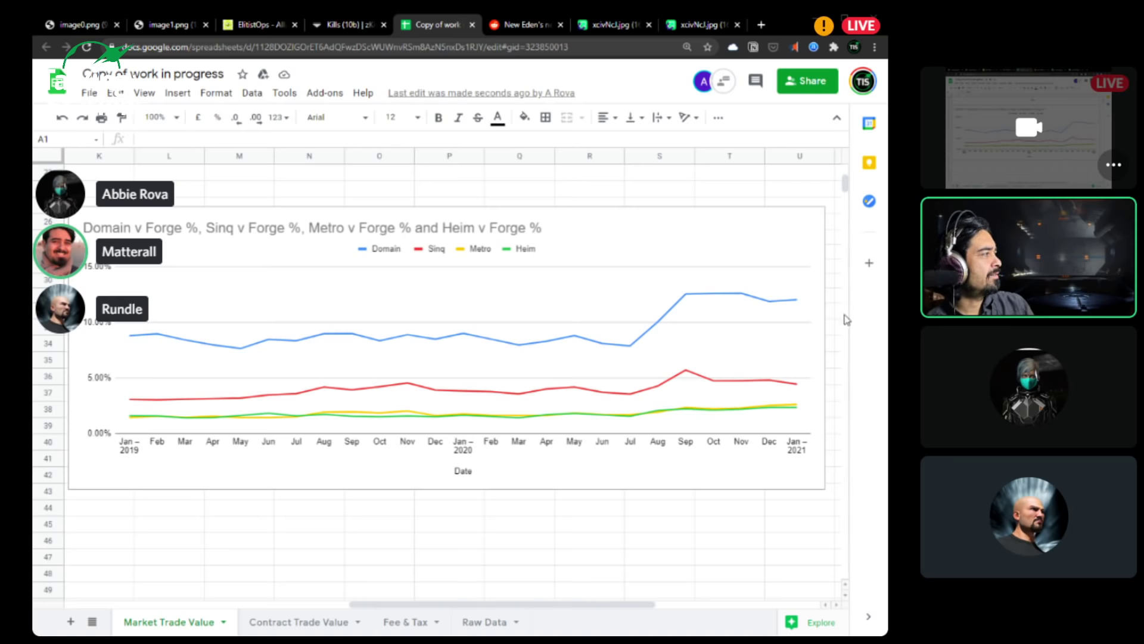
- Check the rows above the Forge percentage chart on the Market Trade Value sheet and bring that chart back into view
scroll(840, 324, up, 2)
scroll(837, 326, up, 3)
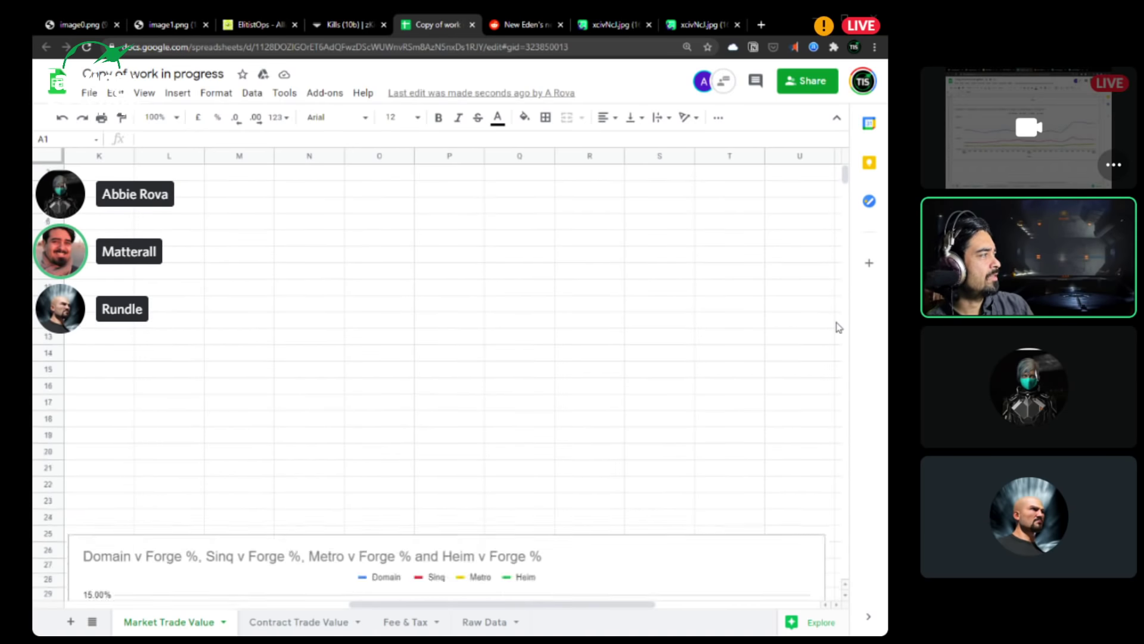
scroll(837, 322, down, 3)
scroll(838, 326, down, 3)
scroll(835, 325, up, 6)
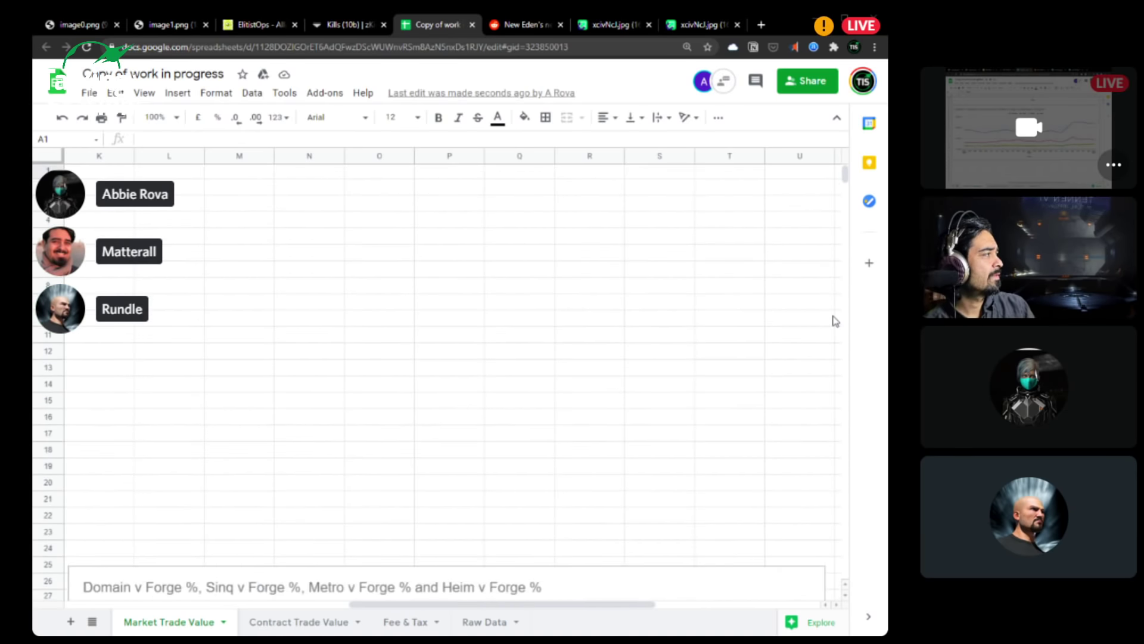
scroll(834, 326, down, 2)
scroll(835, 326, down, 1)
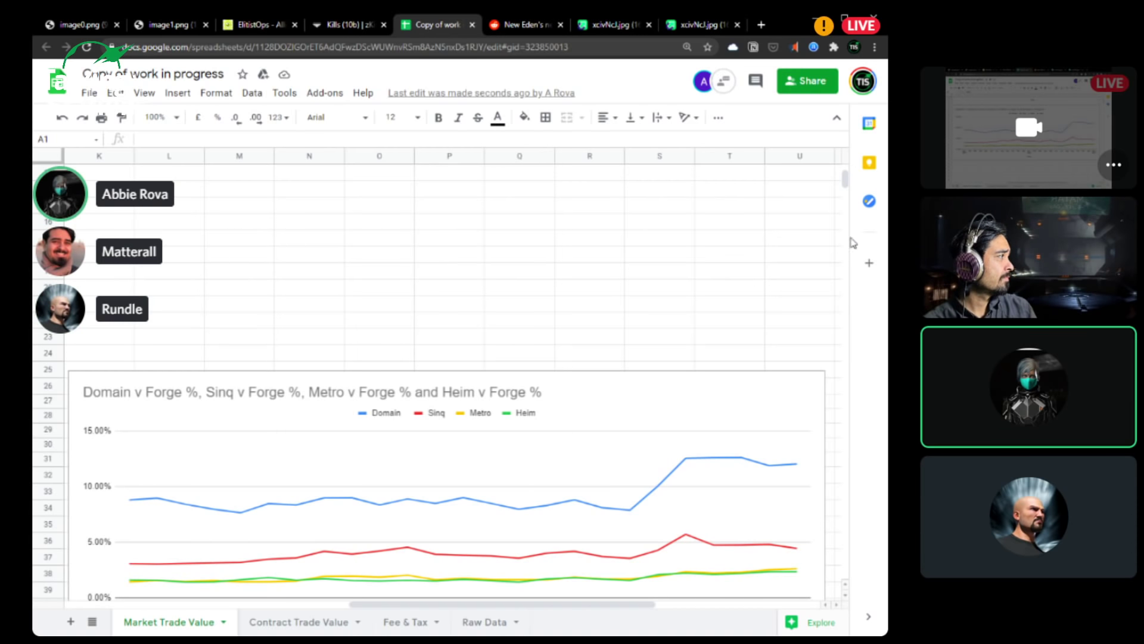
- Try to undo the latest edit to restore the missing chart above the Forge percentage chart on the Market Trade Value sheet
drag(845, 188, 845, 171)
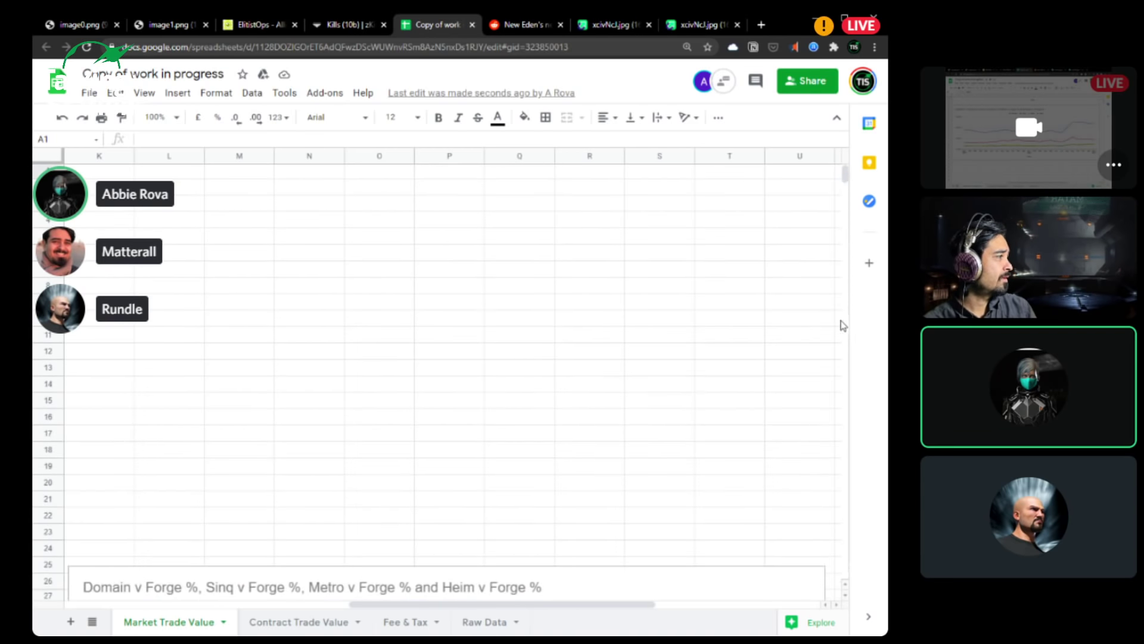
click(113, 94)
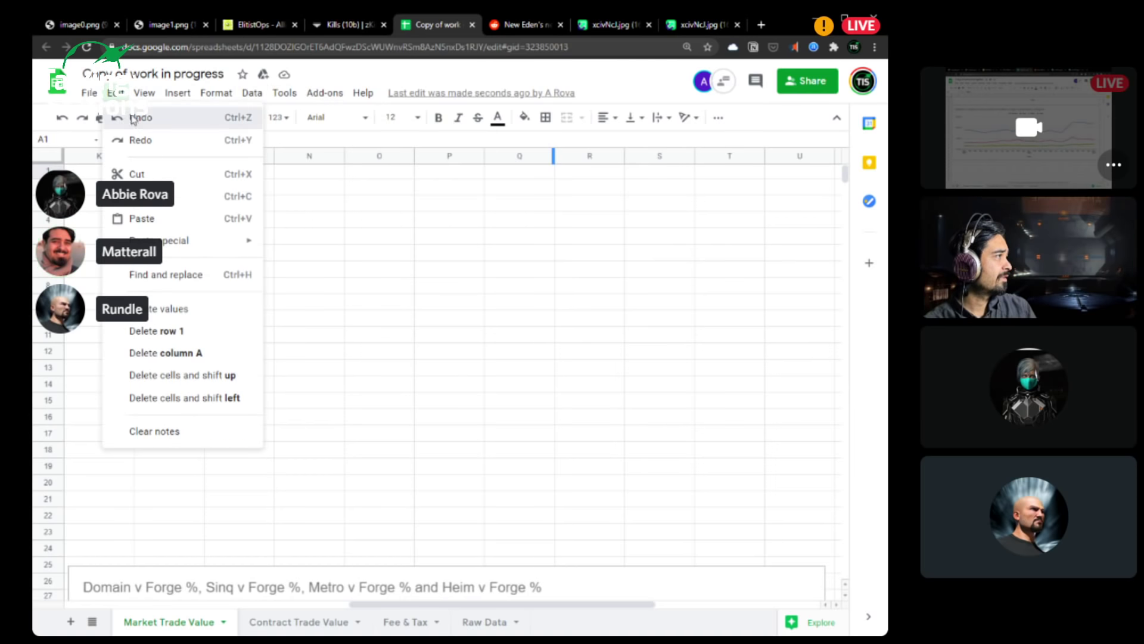
click(122, 116)
click(113, 94)
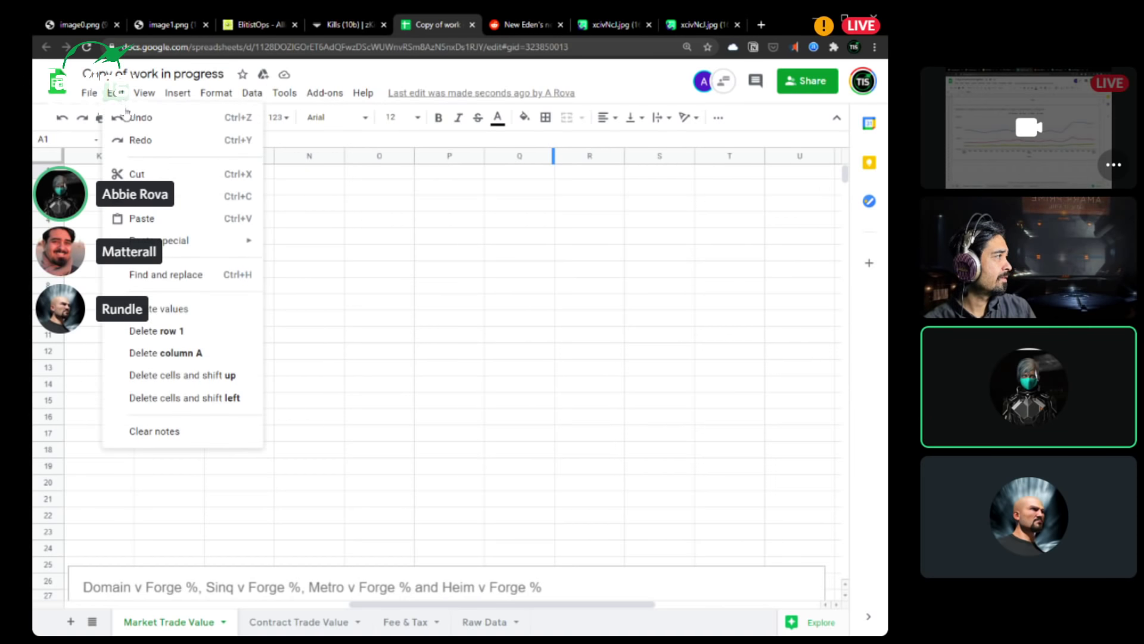
click(130, 119)
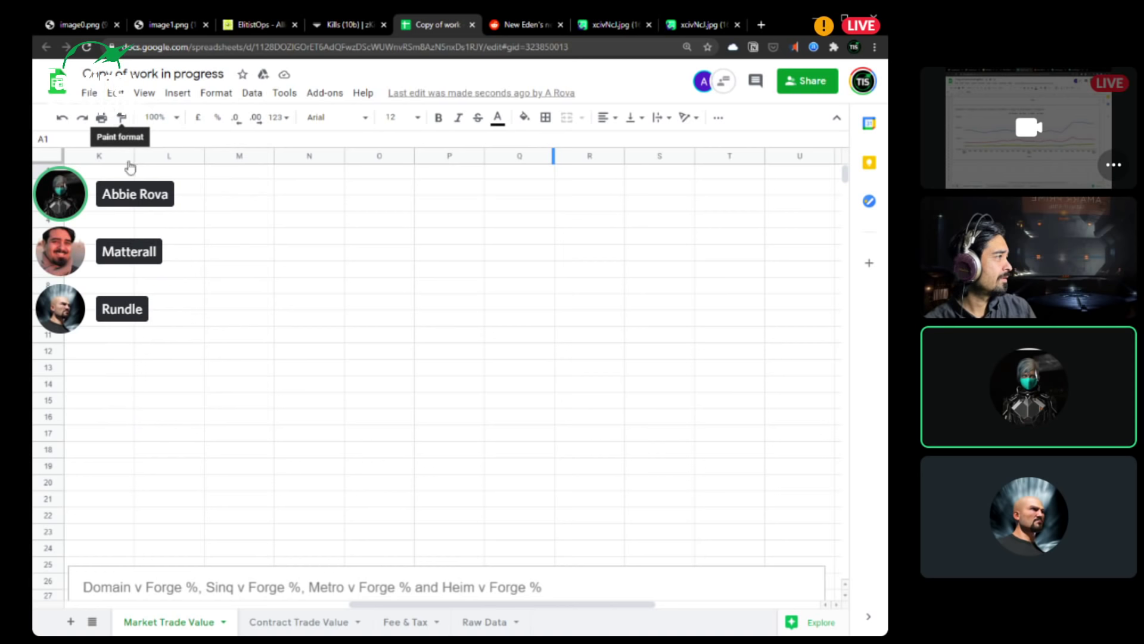
drag(524, 600, 528, 562)
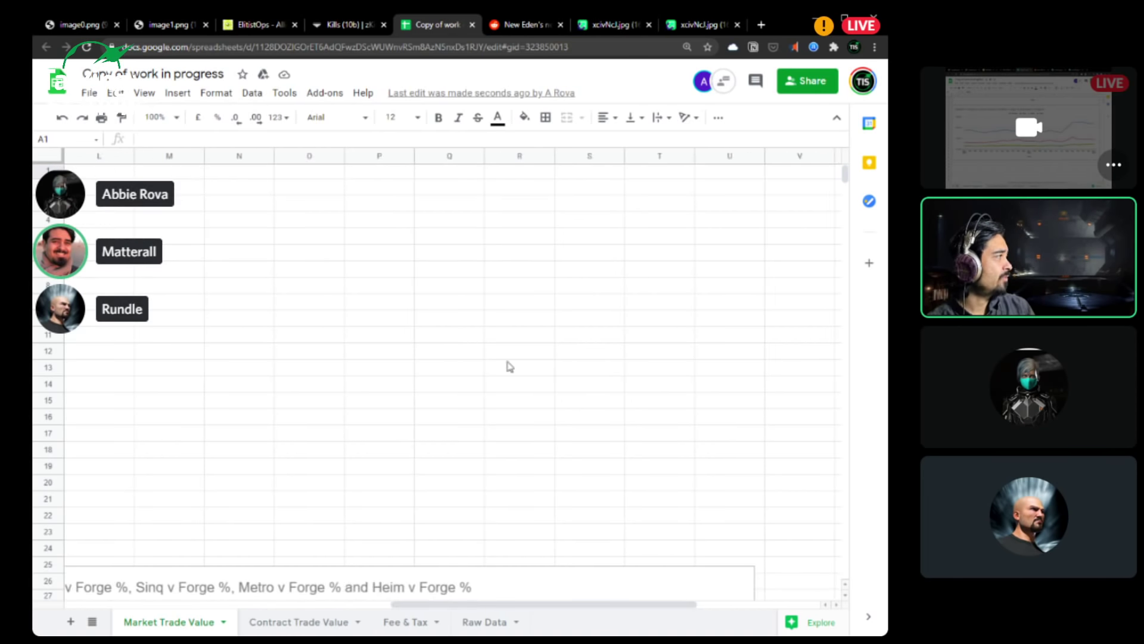
click(115, 93)
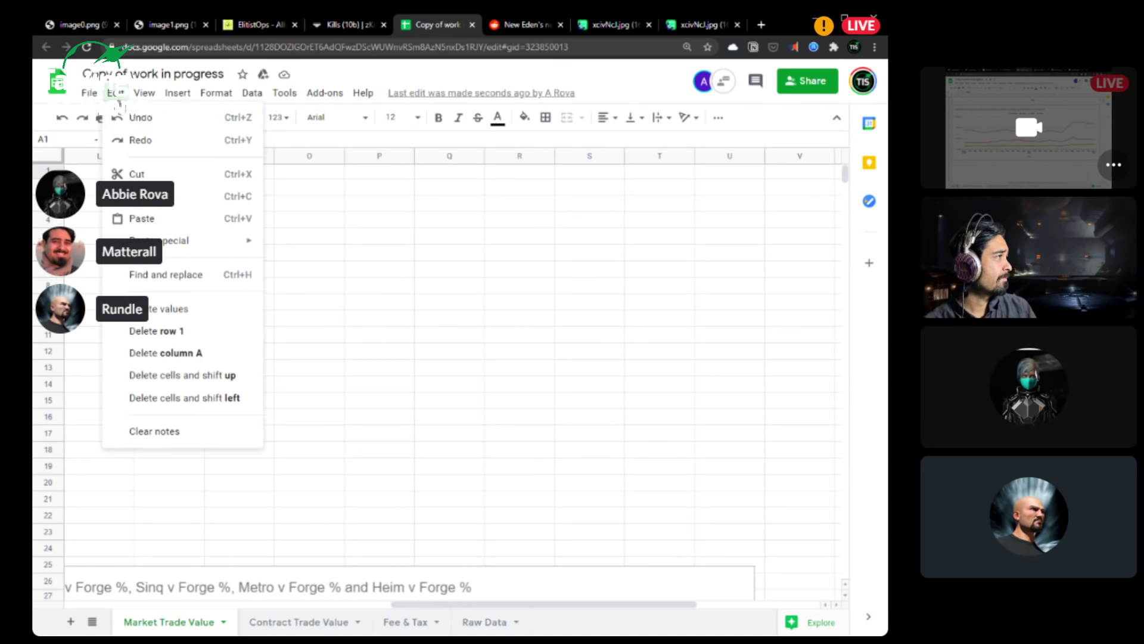
click(115, 93)
click(115, 92)
click(115, 94)
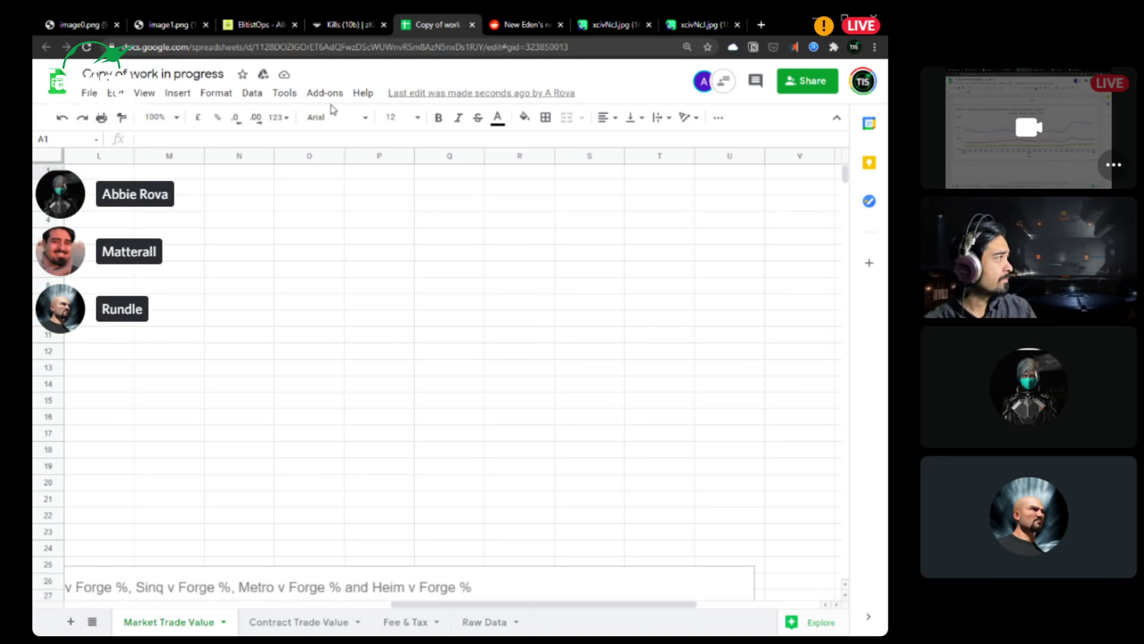
- Reload the spreadsheet and check the area around the Forge percentage chart for the missing MTV chart
click(88, 48)
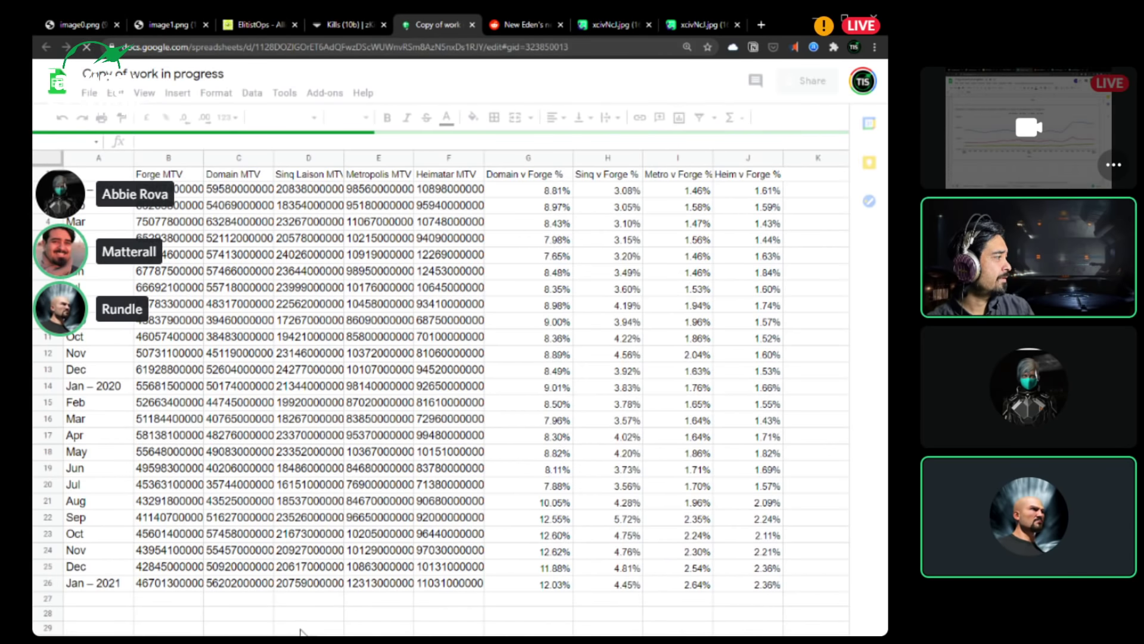
drag(269, 607, 542, 605)
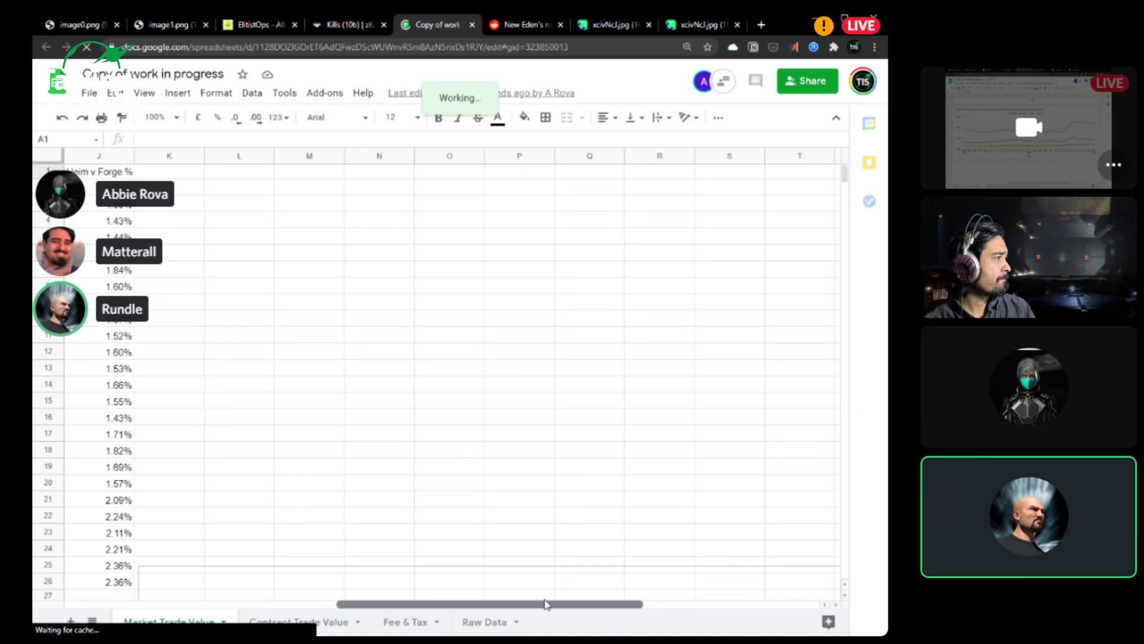
scroll(766, 305, down, 5)
scroll(767, 304, down, 2)
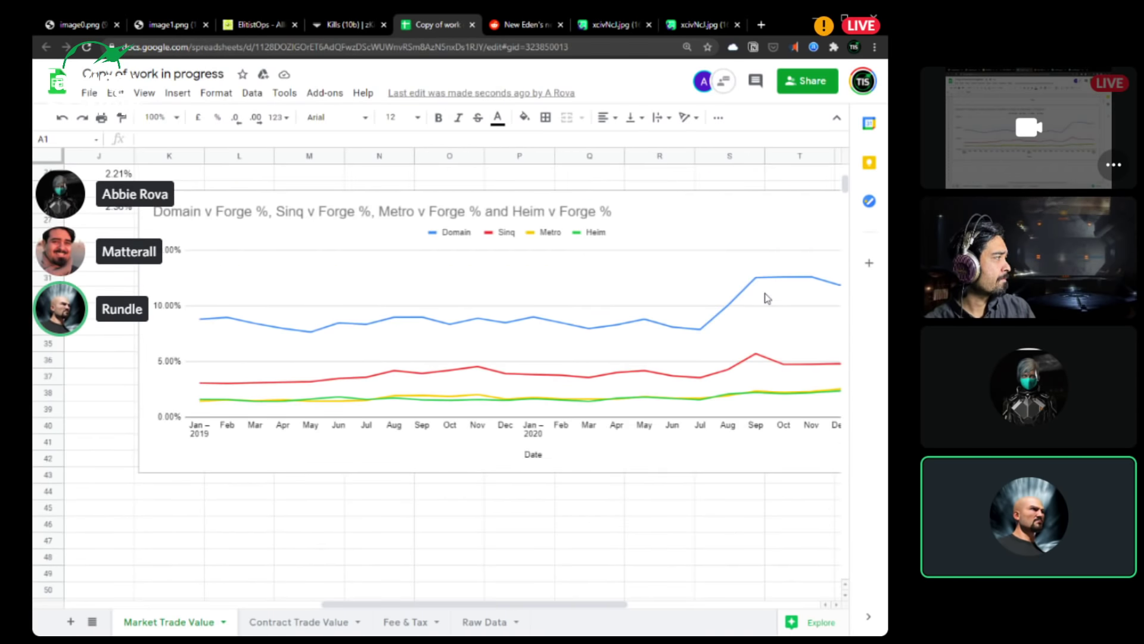
scroll(766, 297, up, 7)
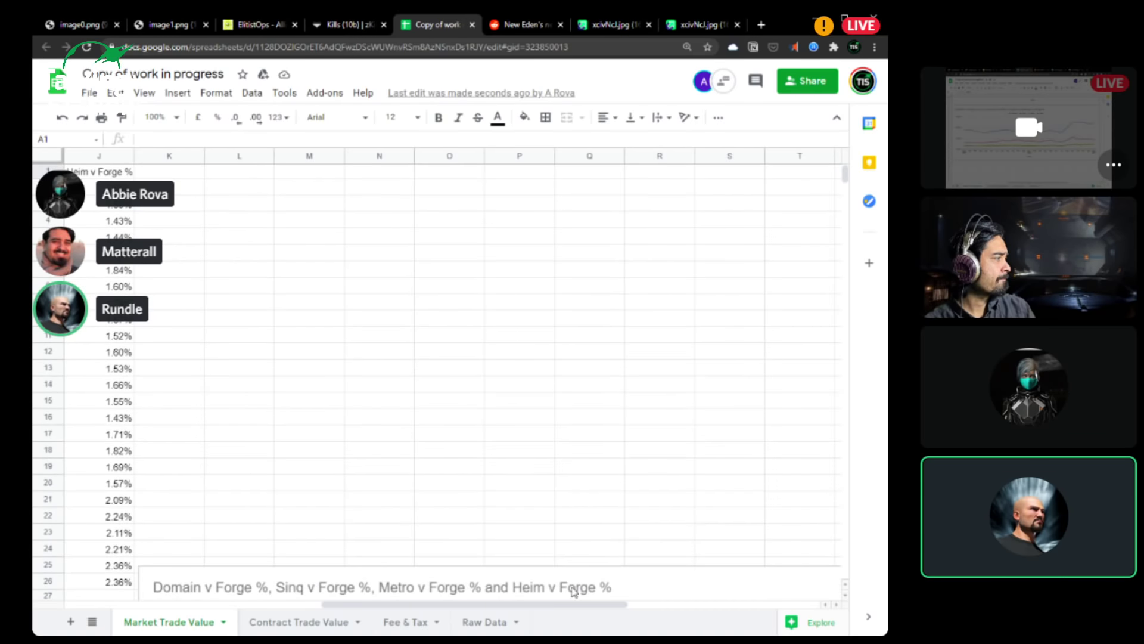
- Reload the spreadsheet again and show the regional MTV chart followed by the Forge percentage chart below it
drag(572, 603, 596, 612)
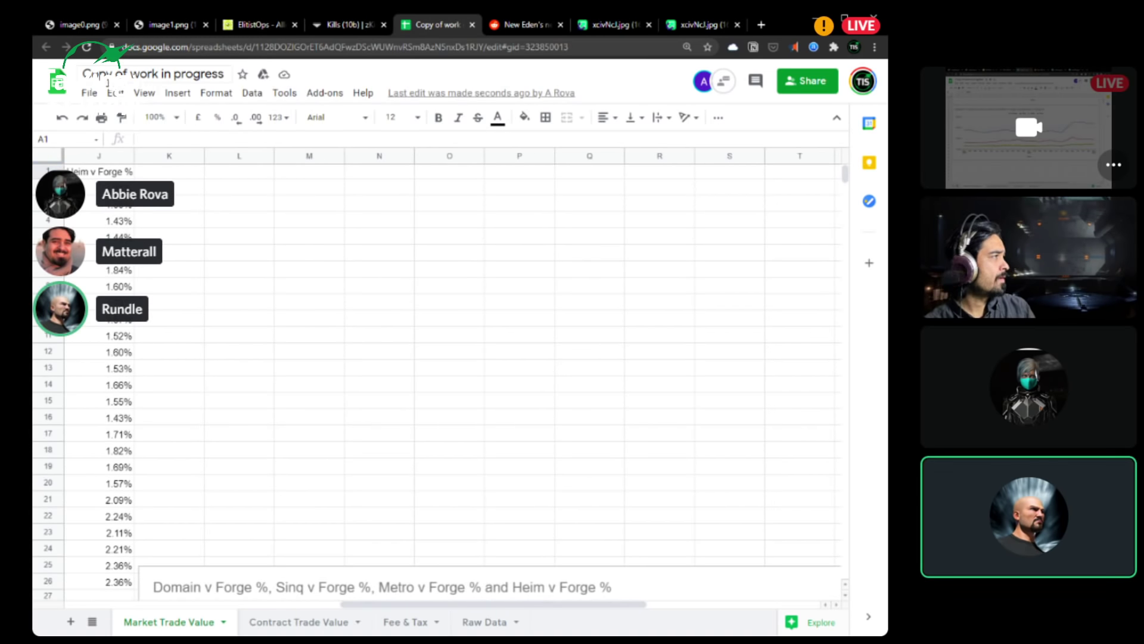
click(86, 47)
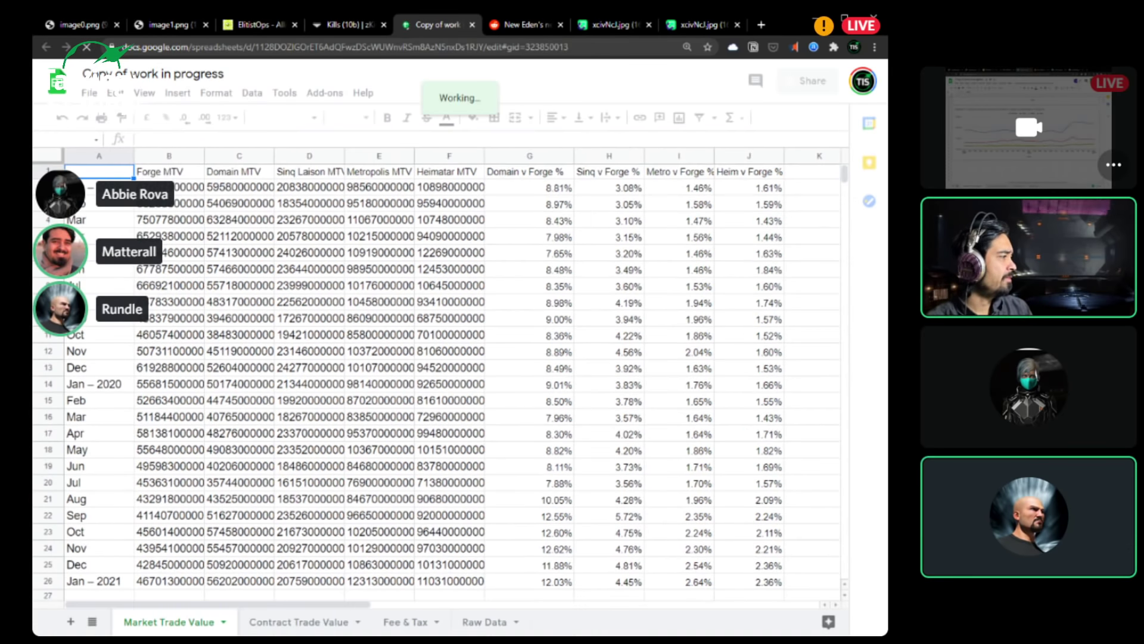
drag(280, 609, 557, 608)
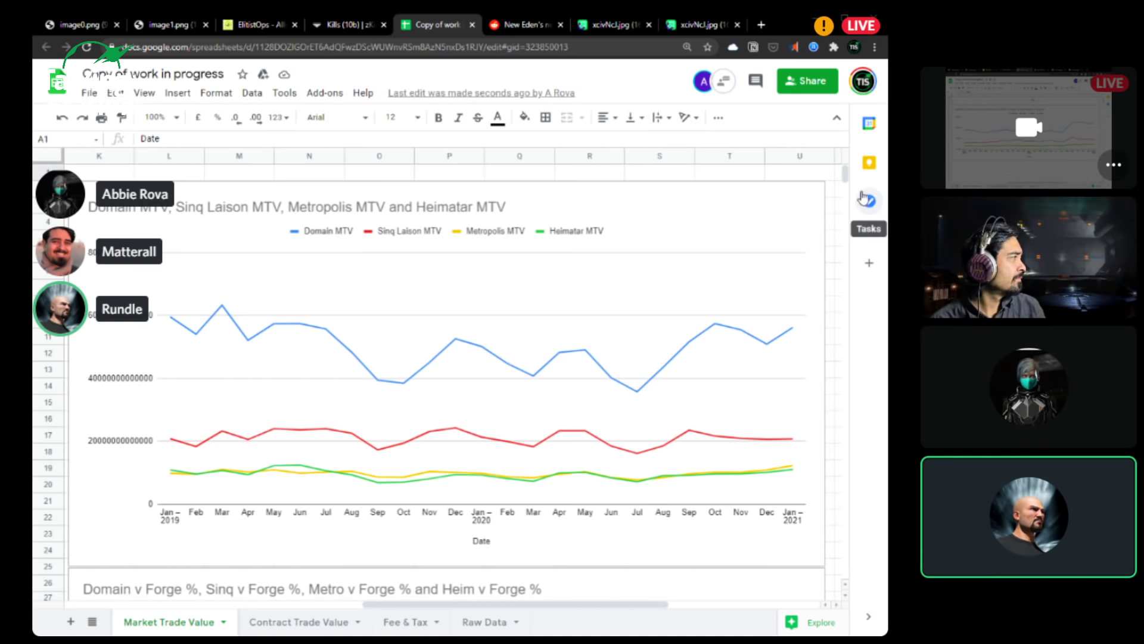
mouse_move(848, 179)
mouse_down()
mouse_move(846, 192)
mouse_move(847, 183)
mouse_up()
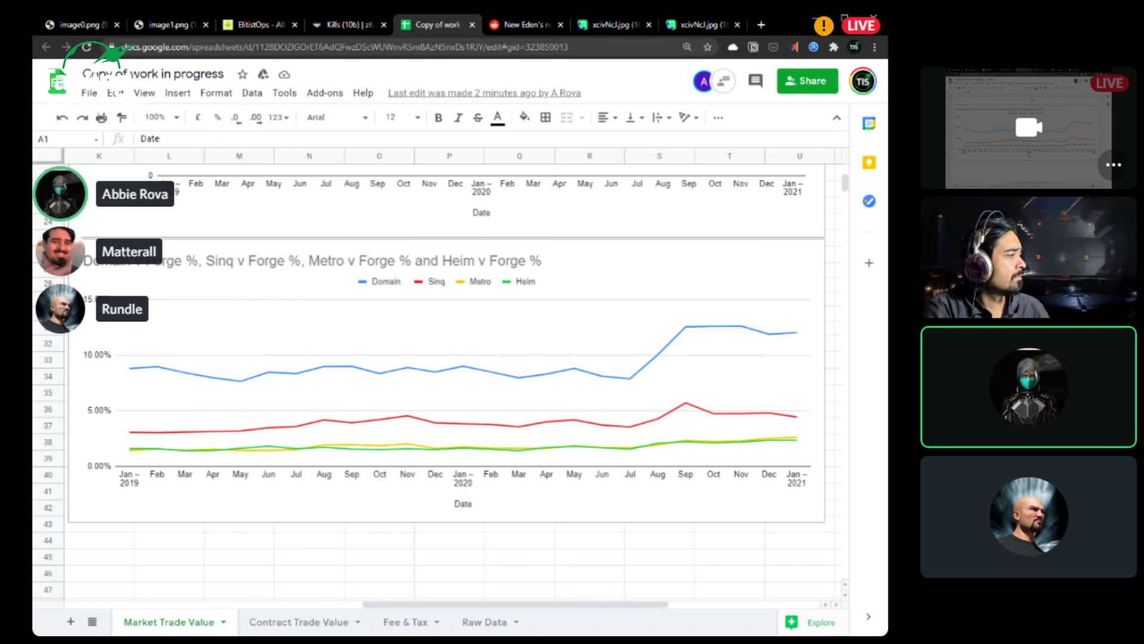
- Show the regional CTV chart and the percentage chart below it on the Contract Trade Value sheet
click(301, 621)
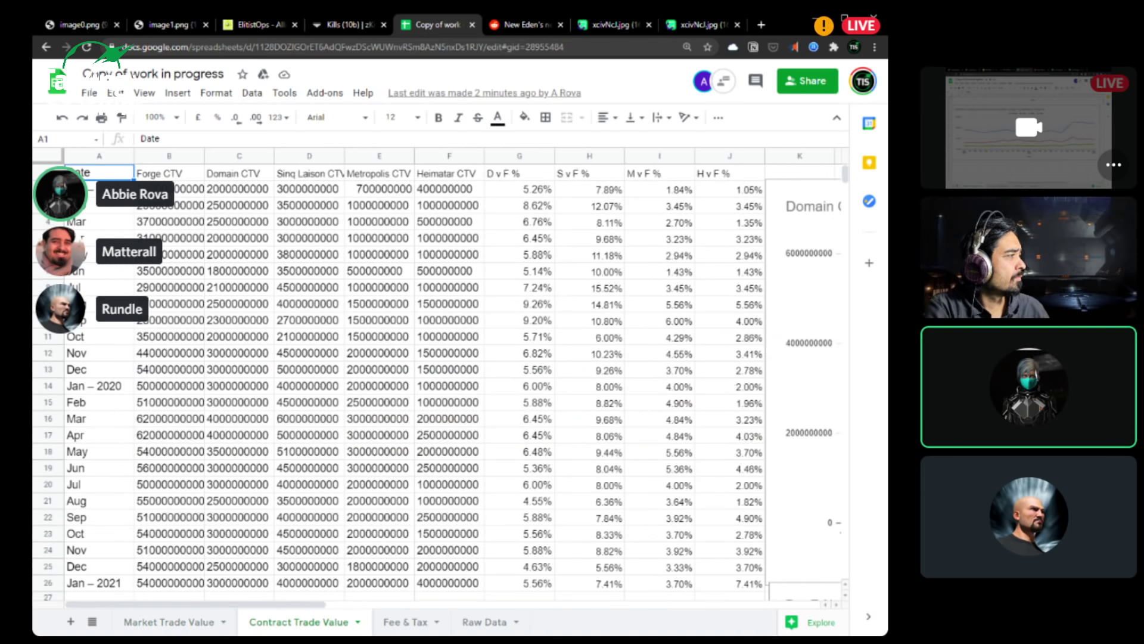
drag(300, 604, 538, 610)
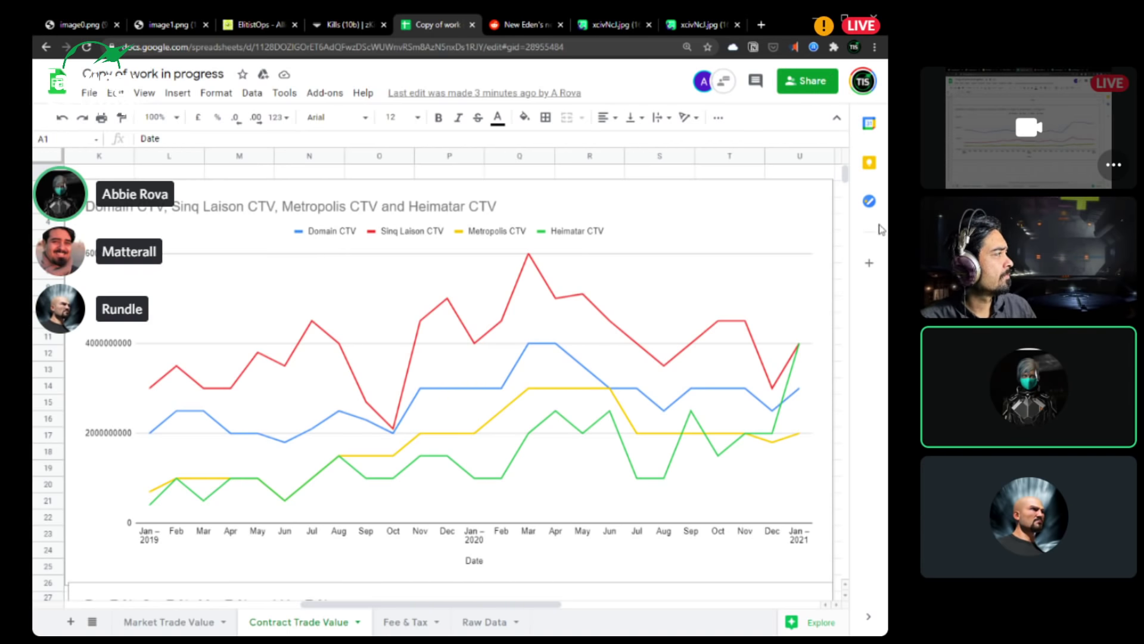
scroll(846, 182, down, 6)
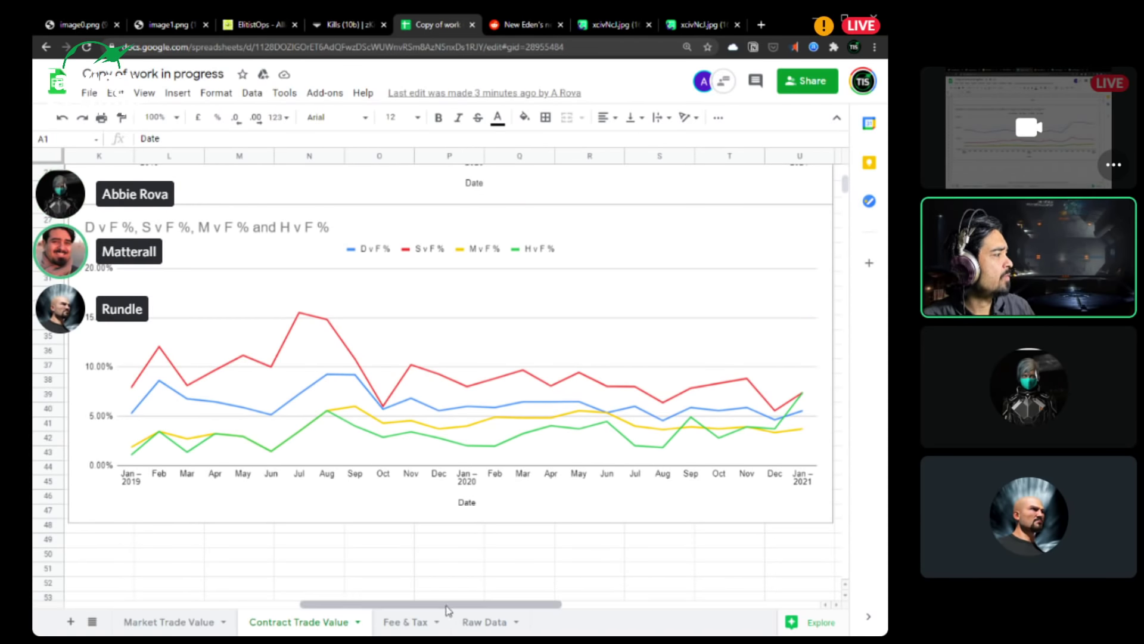
- Show the Brokers Fee and Transaction Tax chart on the Fee & Tax sheet
click(411, 626)
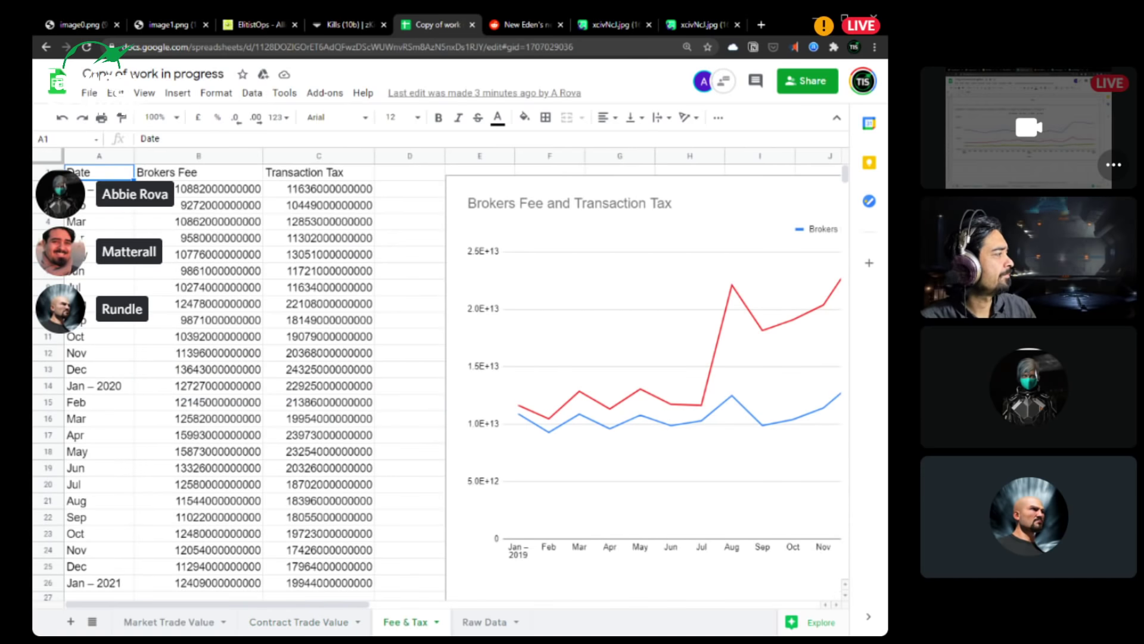
drag(347, 610, 486, 609)
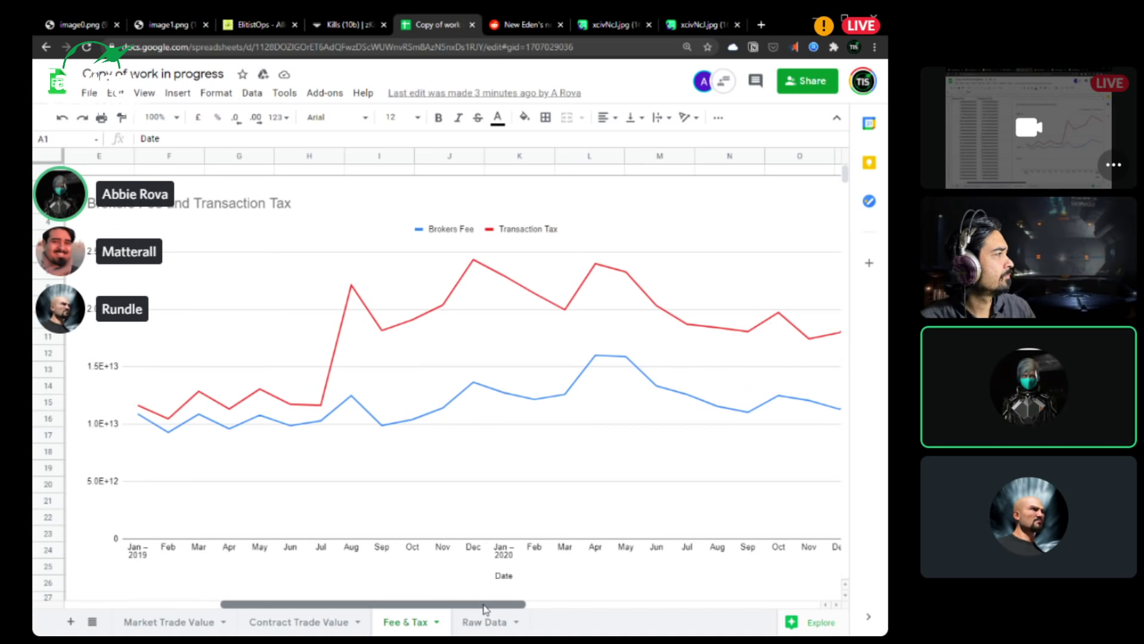
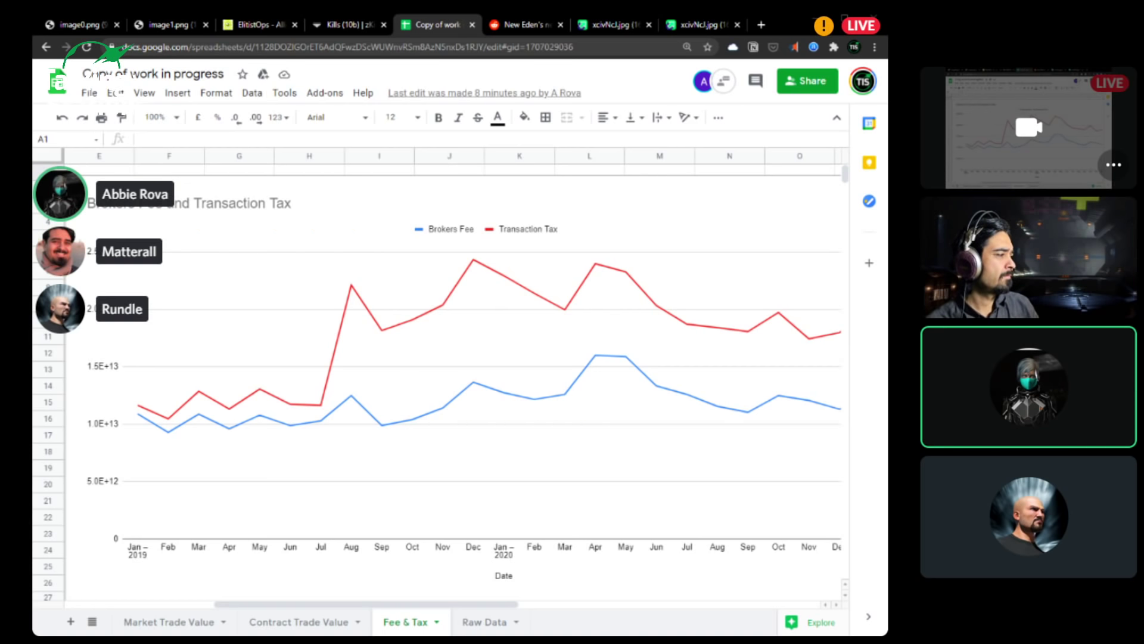
- Return to the Market Trade Value sheet and show the table of market value percentages of total market value, enlarged
click(190, 625)
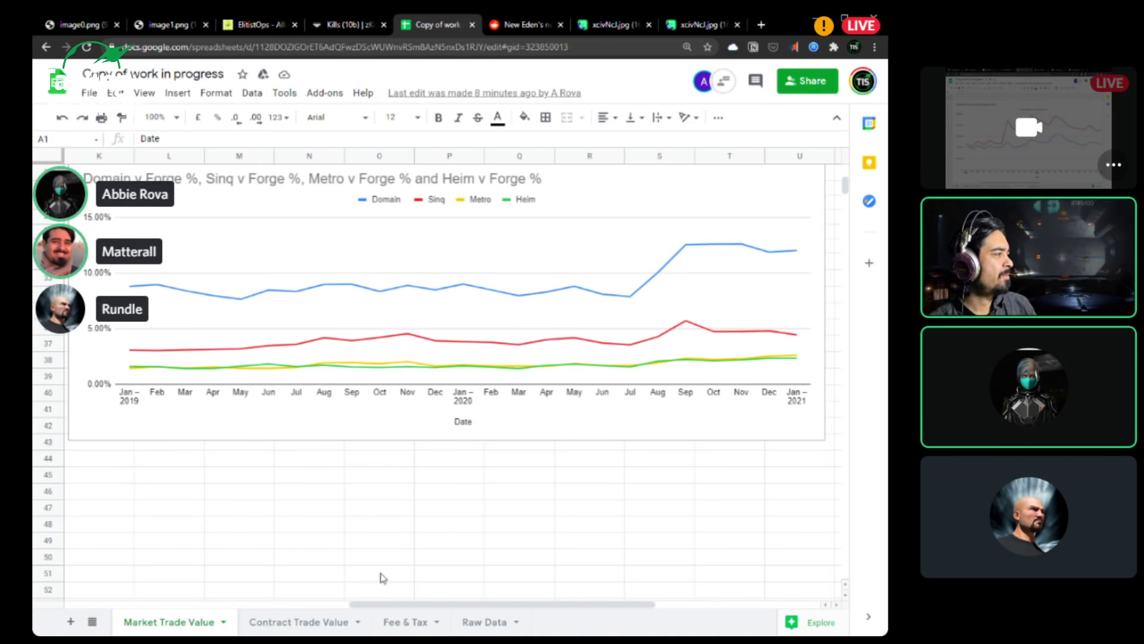
drag(559, 604, 275, 605)
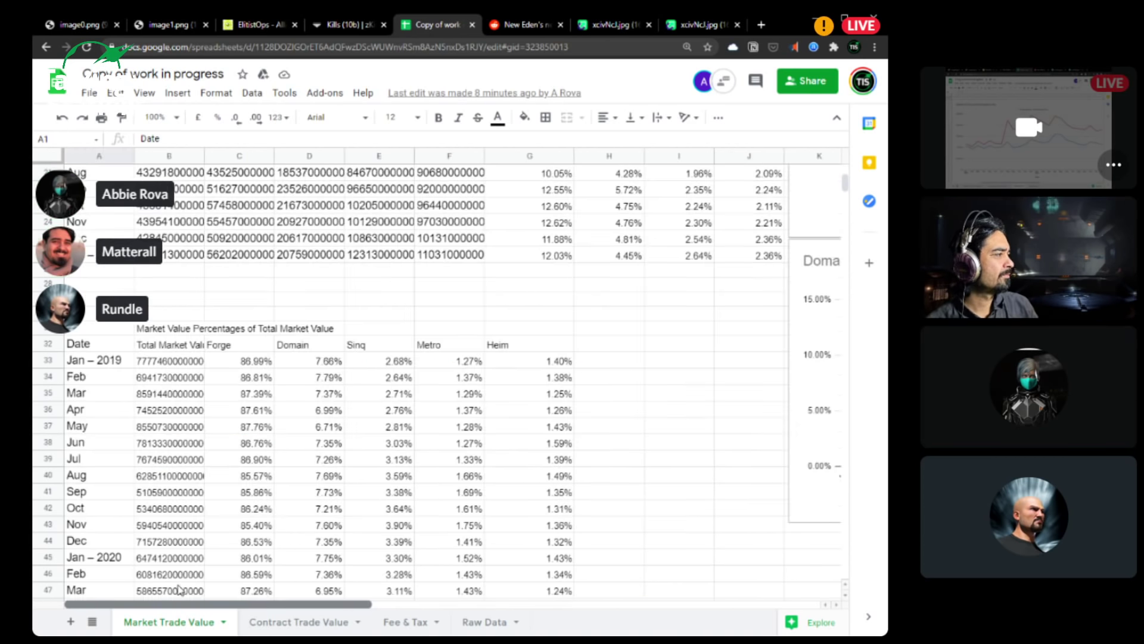
scroll(639, 525, down, 5)
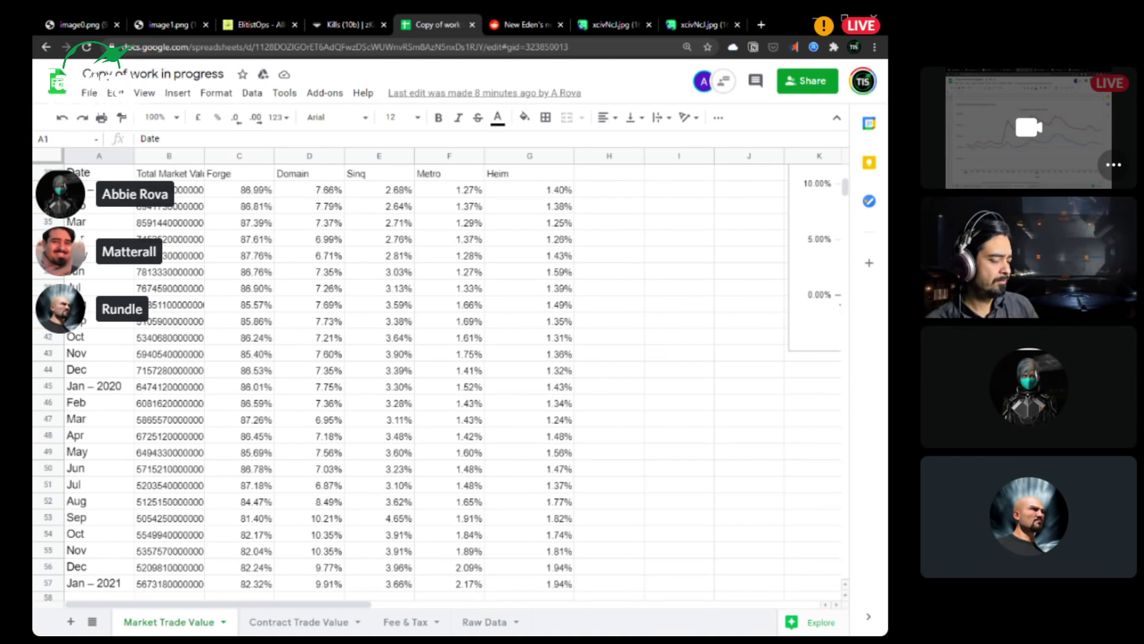
key(ctrl+plus)
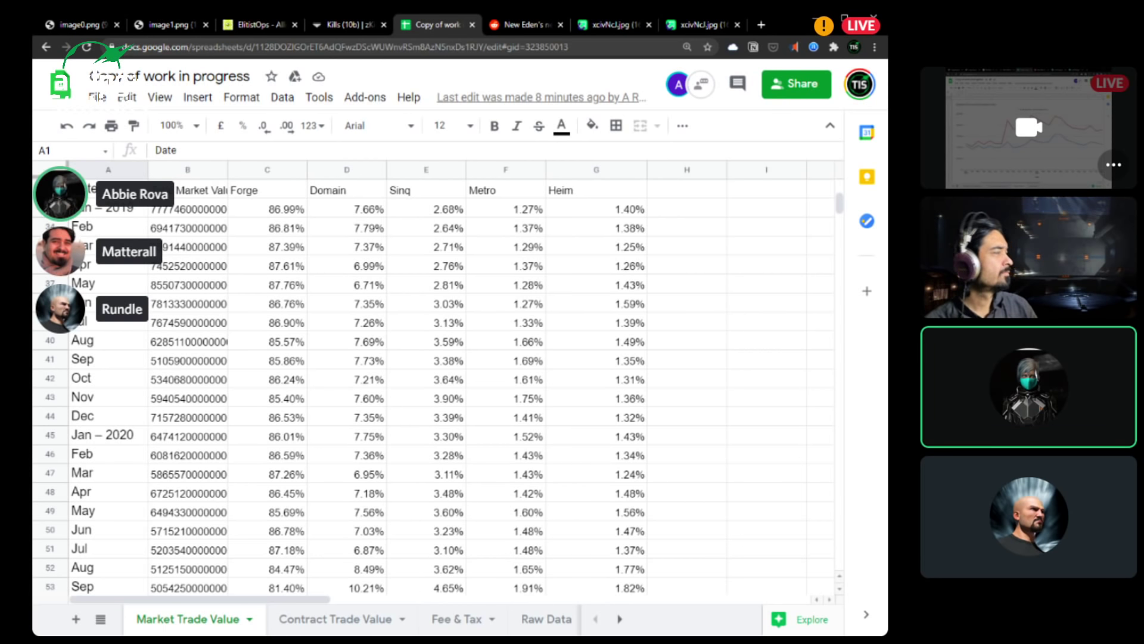
- Inspect the formula behind the January 2019 Forge share in cell C33 without changing it
click(273, 210)
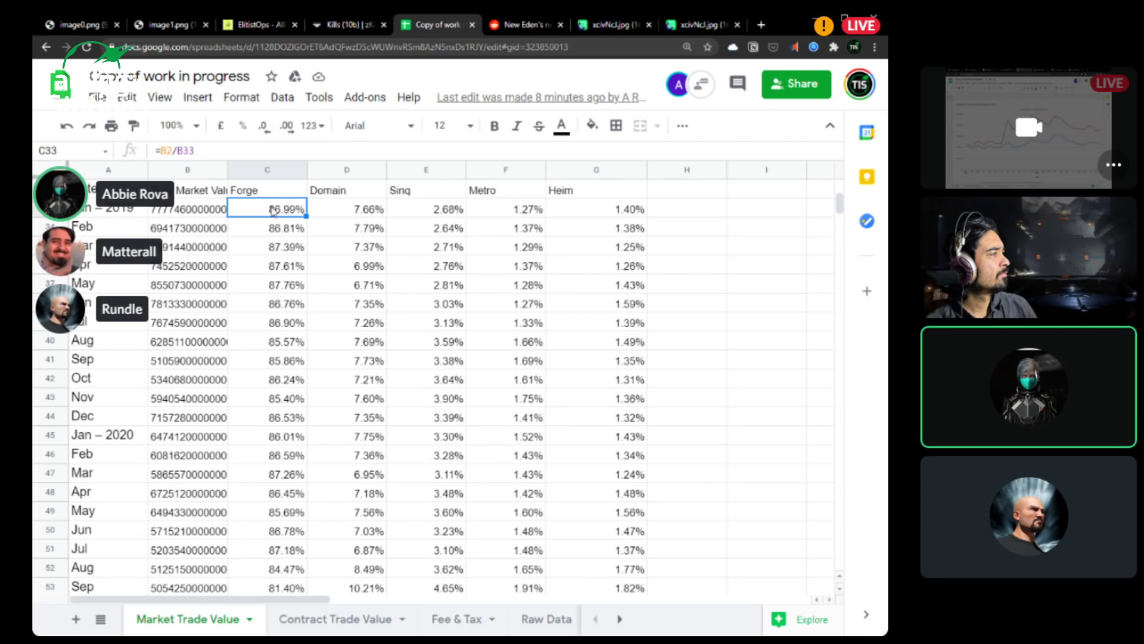
double_click(274, 210)
key(Escape)
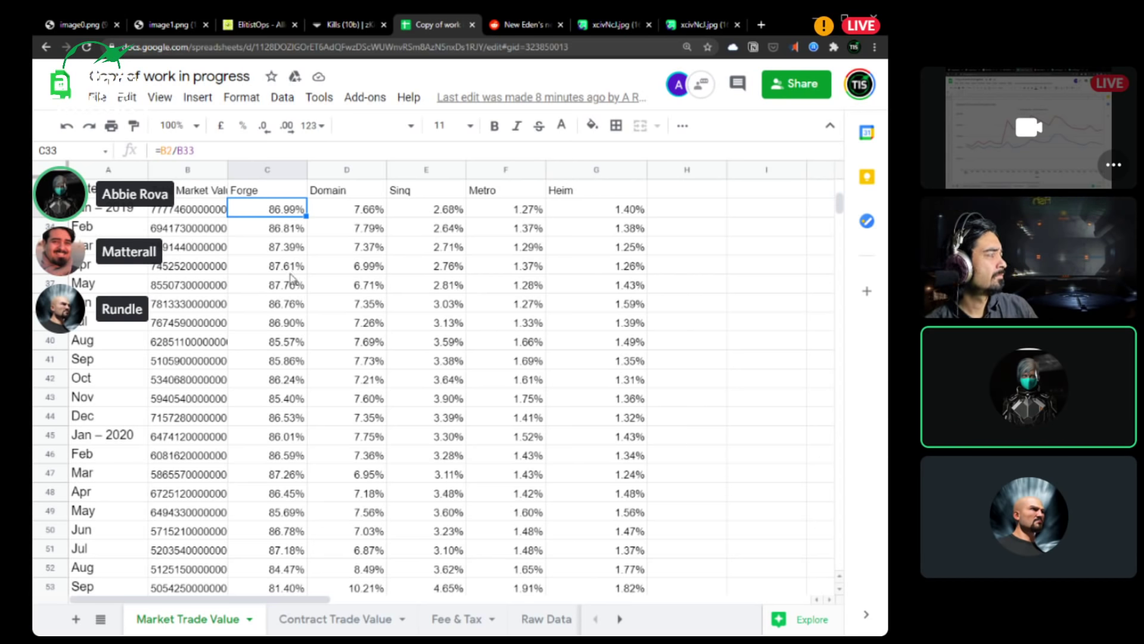
- Step through the monthly Forge shares in column C from February 2019 to March 2020
key(Down)
key(Down)
key(Down)
key(Down)
key(Down)
key(Down)
key(Down)
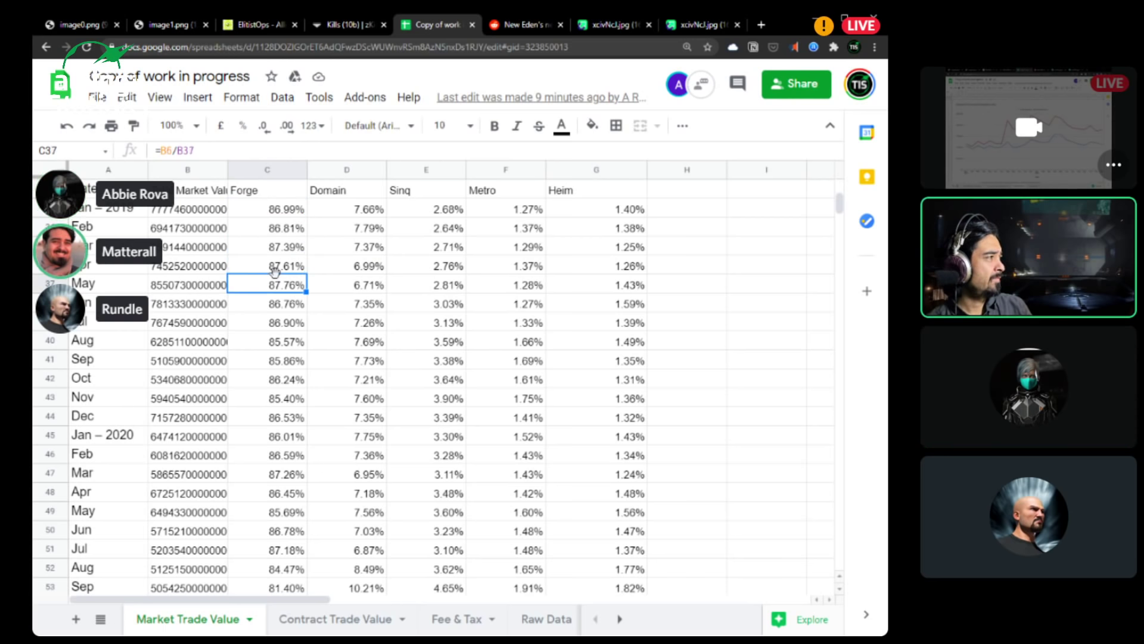
key(Down)
key(Down)
key(Down)
key(Down)
key(Down)
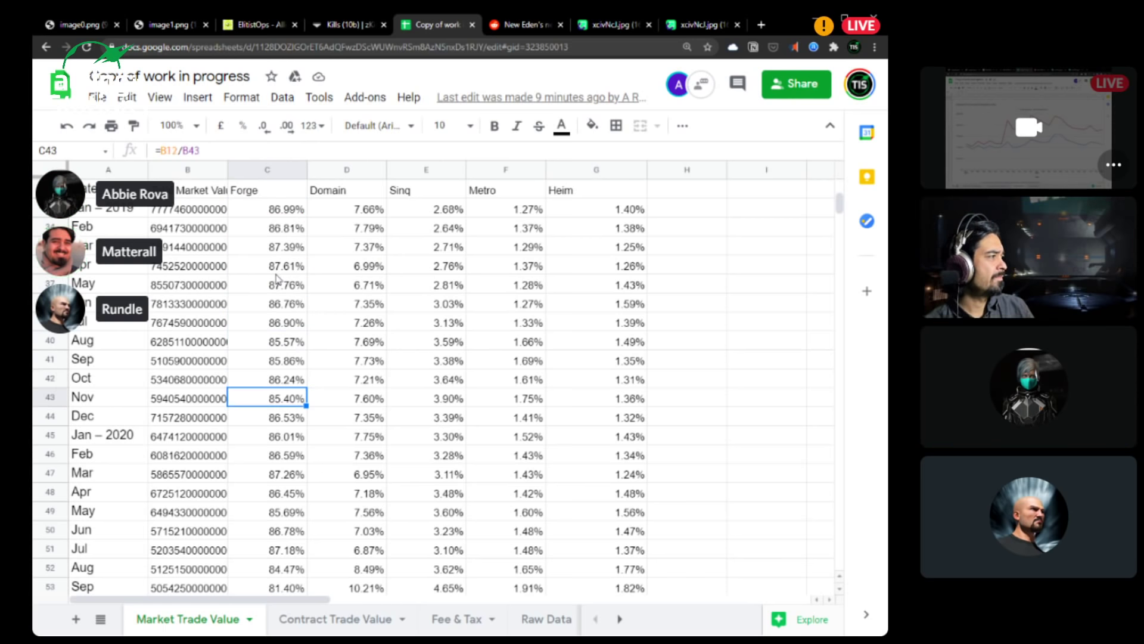
key(Down)
key(Down)
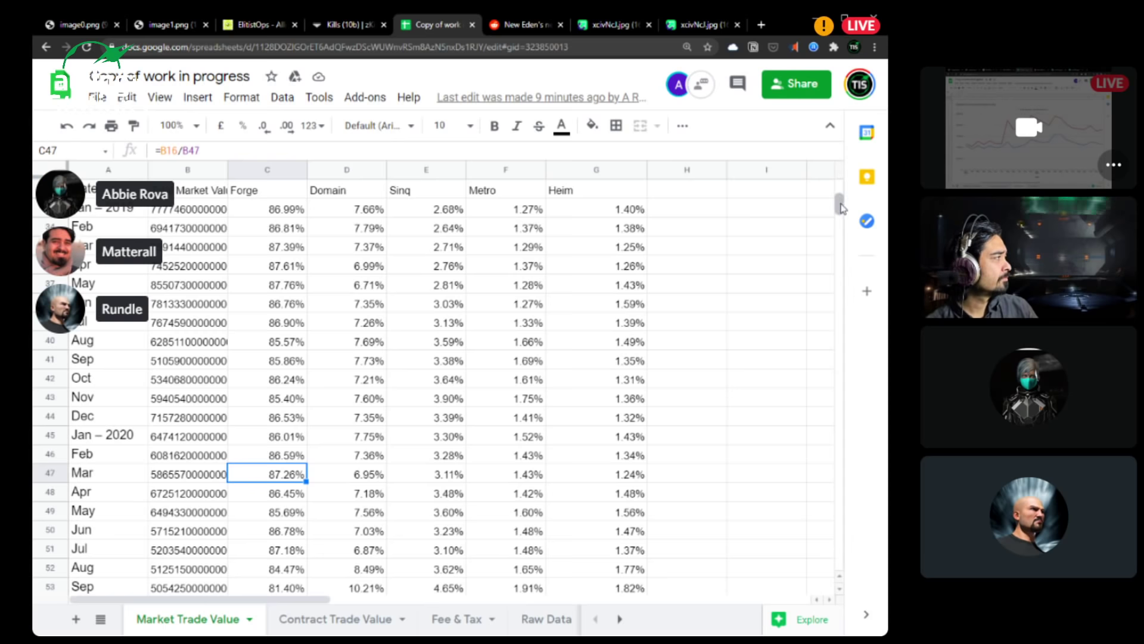
- Bring the table's remaining rows into view and continue through the Forge shares to August 2020 in cell C52
scroll(842, 200, down, 3)
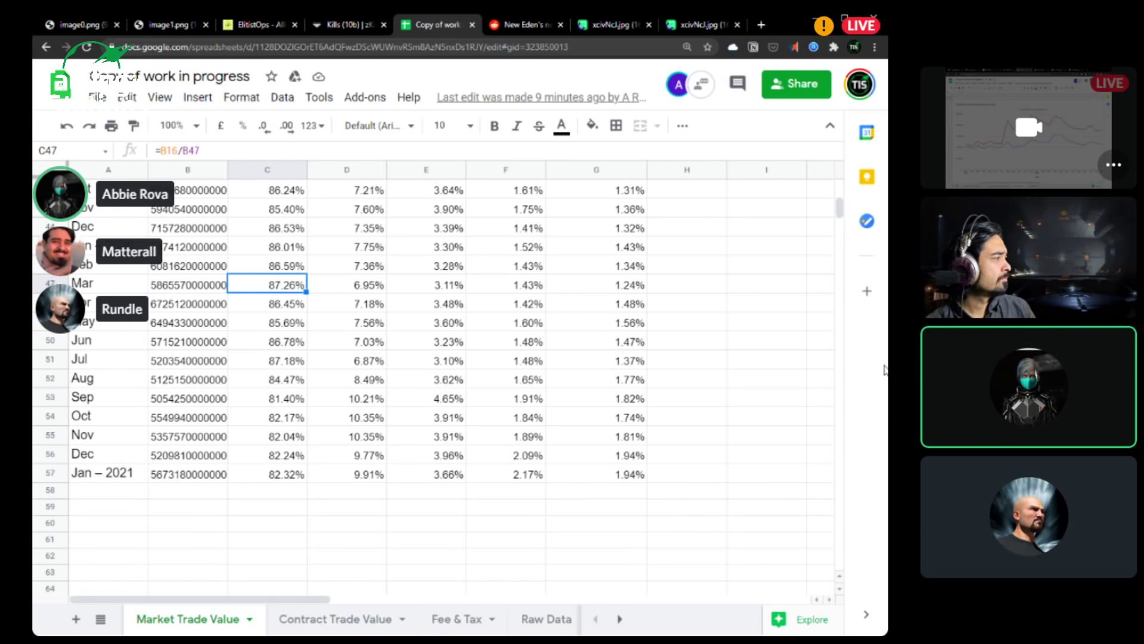
key(Down)
key(Down)
key(Down)
key(Down)
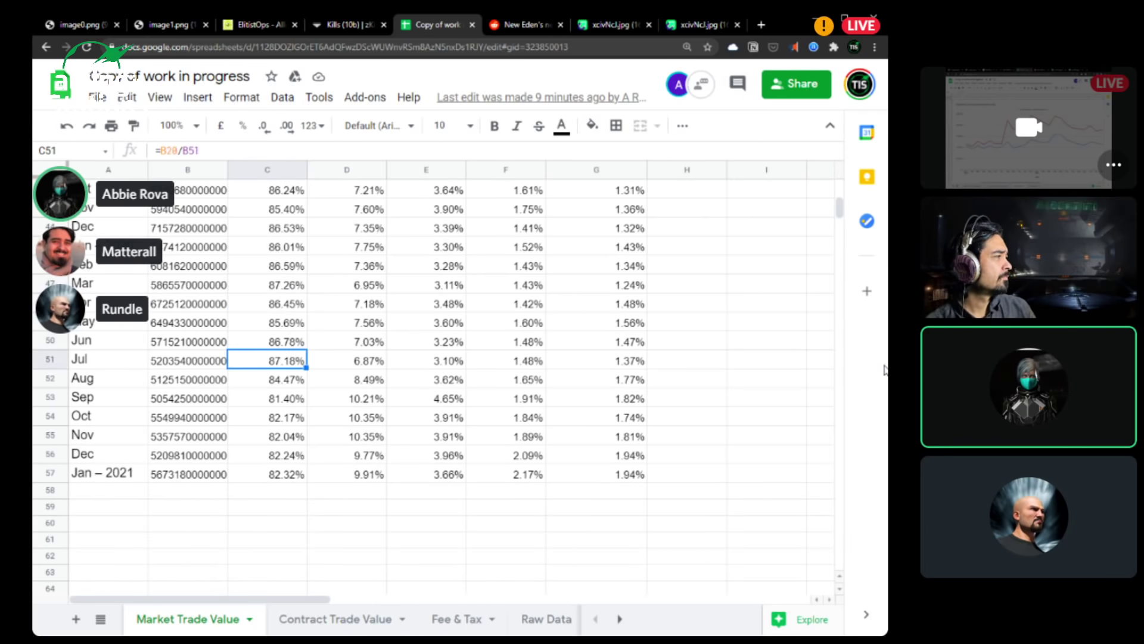
key(Down)
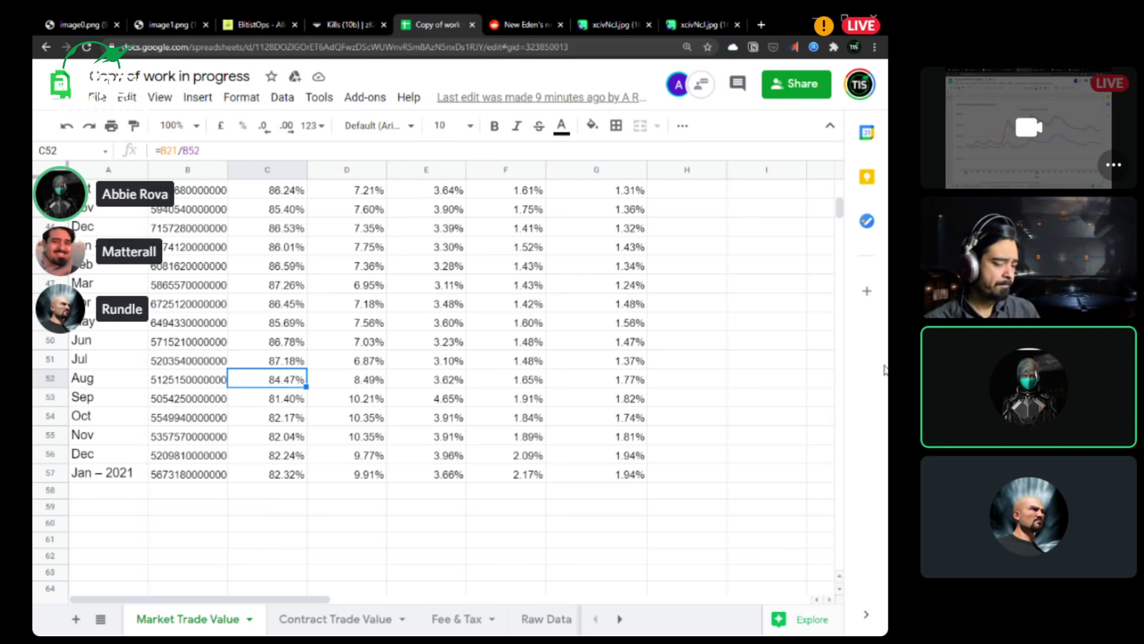
- Enlarge the table further and step through the Forge shares for the months after August 2020
key(ctrl+plus)
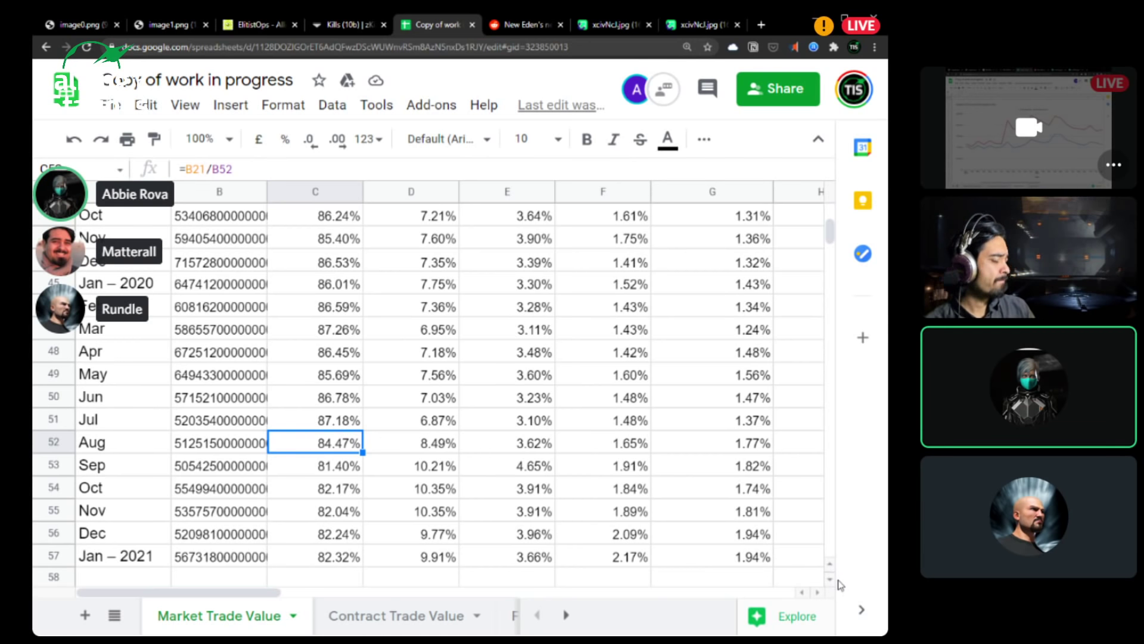
key(Down)
key(Down)
key(Down)
key(Down)
key(Down)
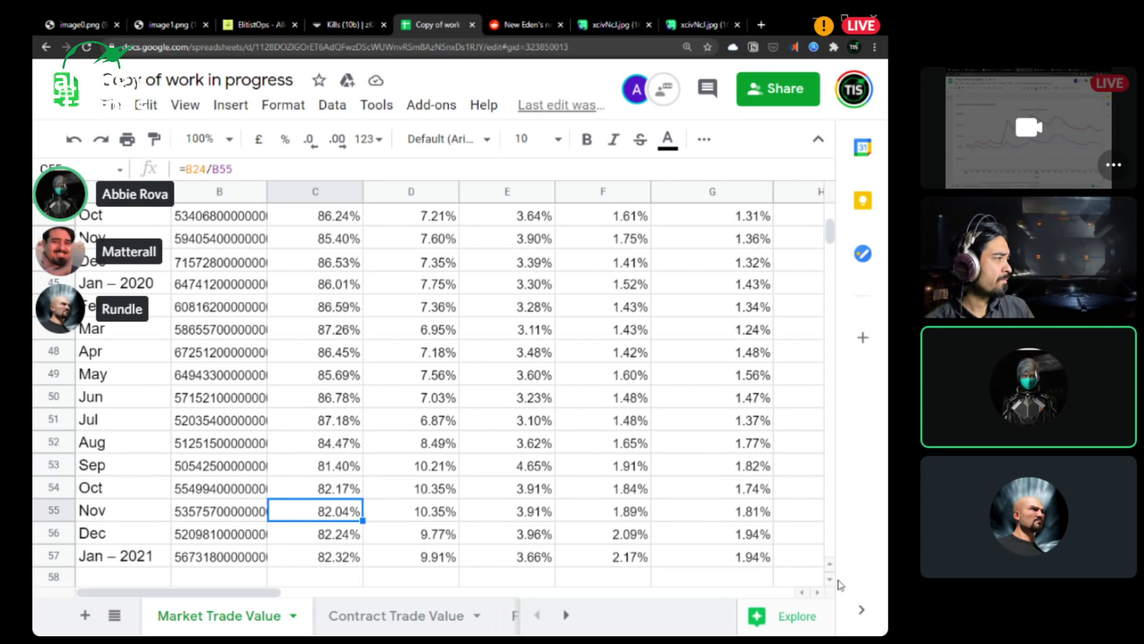
- Move back and forth through the monthly Forge shares in column C between August 2020 and January 2021 to compare them
key(Up)
key(Up)
key(Up)
key(Up)
key(Up)
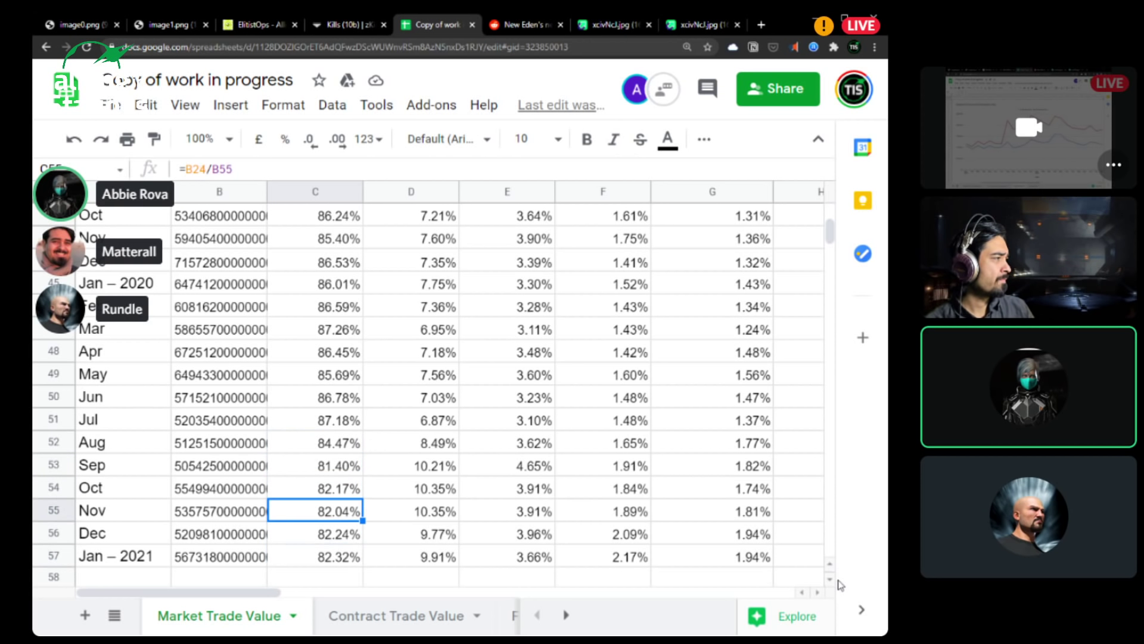
key(Down)
key(Down)
key(Down)
key(Down)
key(Down)
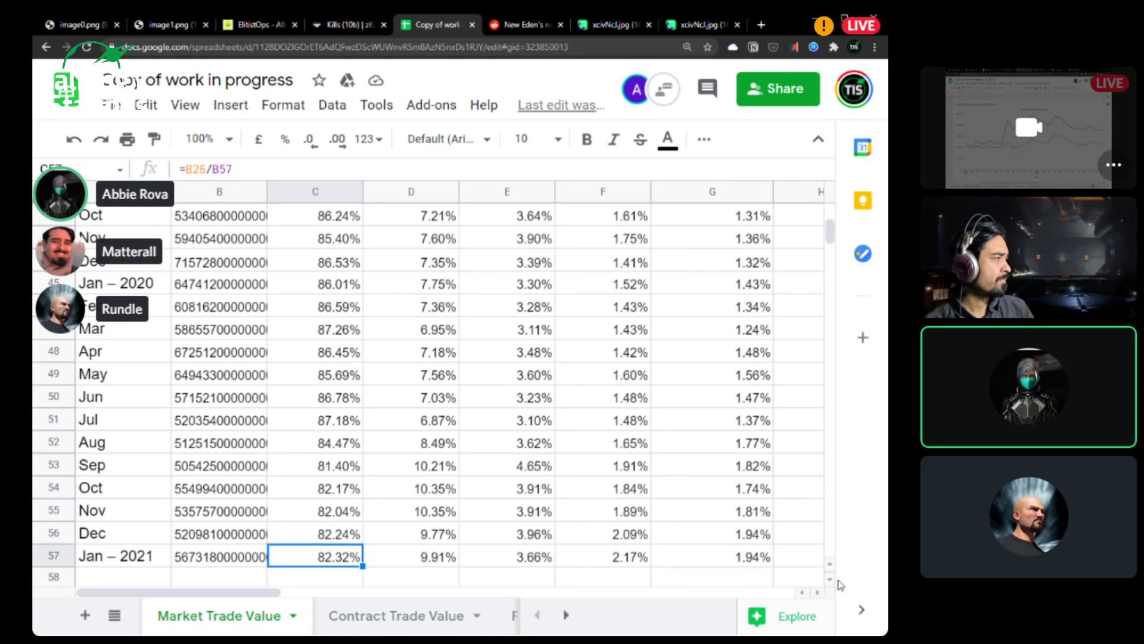
key(Up)
key(Up)
key(Up)
key(Up)
key(Up)
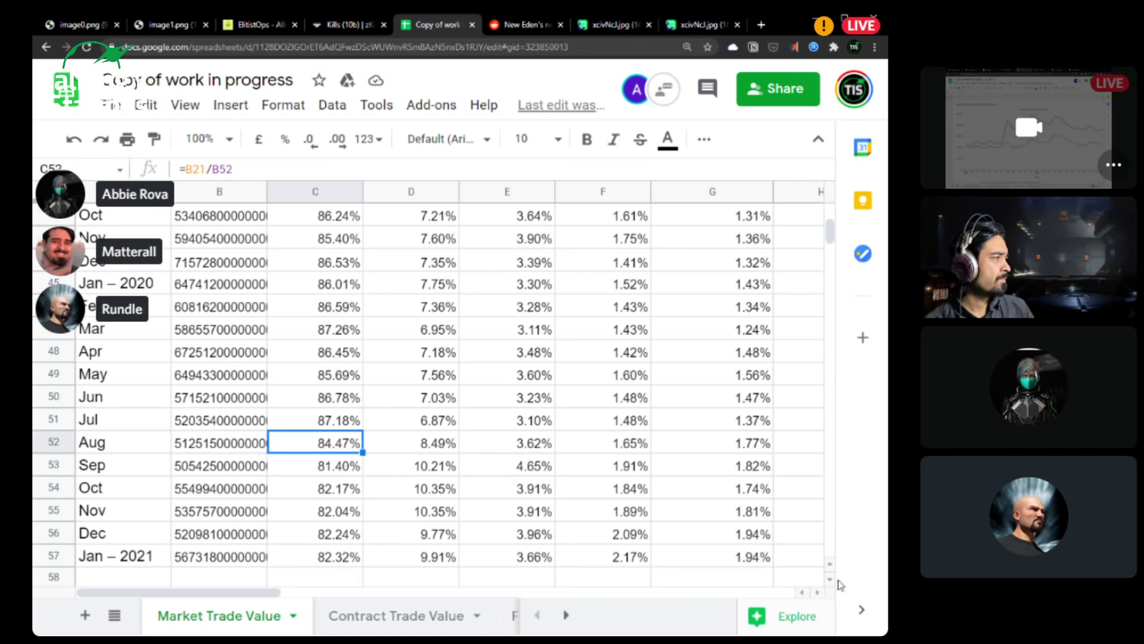
key(Down)
key(Down)
key(Down)
key(Down)
key(Down)
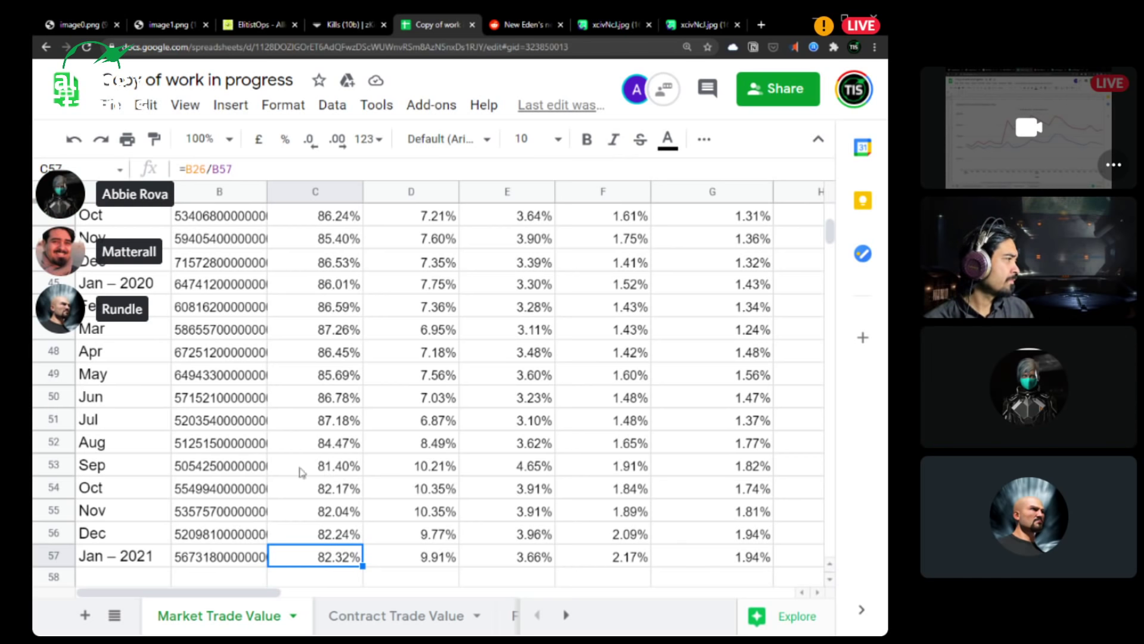
- Select the table rows from September 2020 to January 2021 across columns A to G, range A53:G57
click(154, 471)
drag(153, 471, 730, 559)
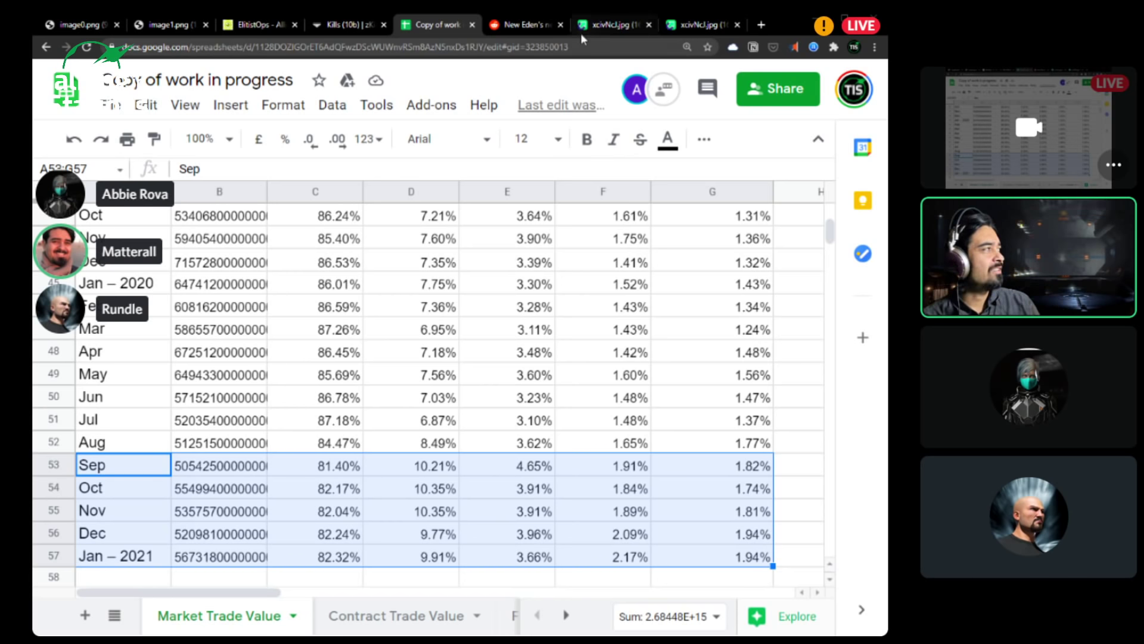
- Show the New Eden's Silk Road image and bring its regional map with the highlighted Jita to Amarr route into view
click(604, 24)
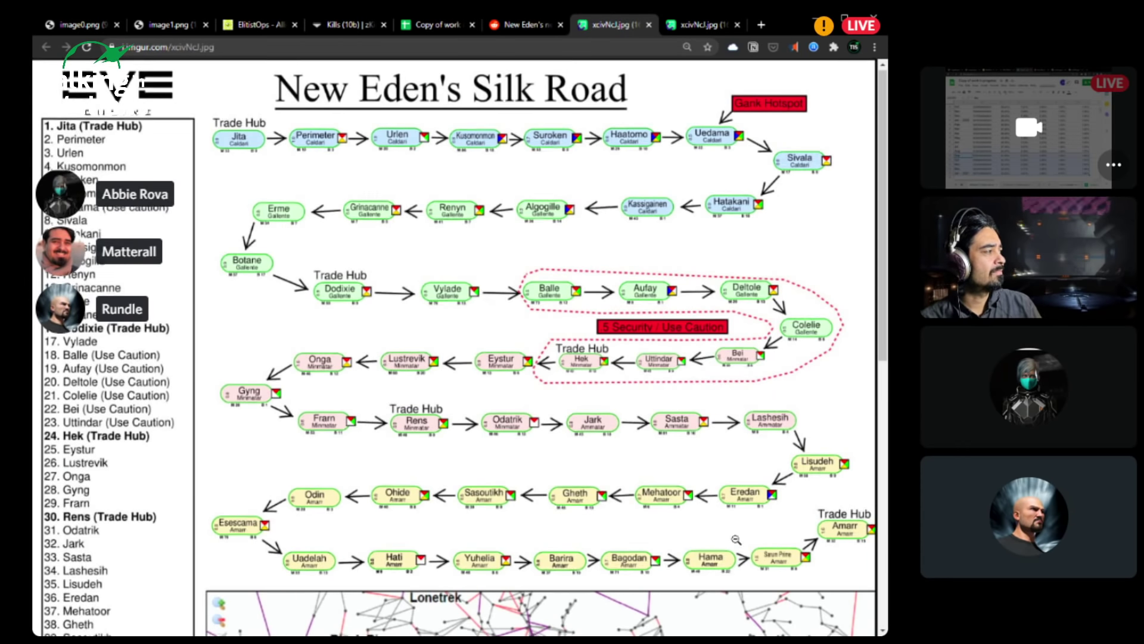
scroll(729, 522, down, 8)
scroll(728, 522, down, 1)
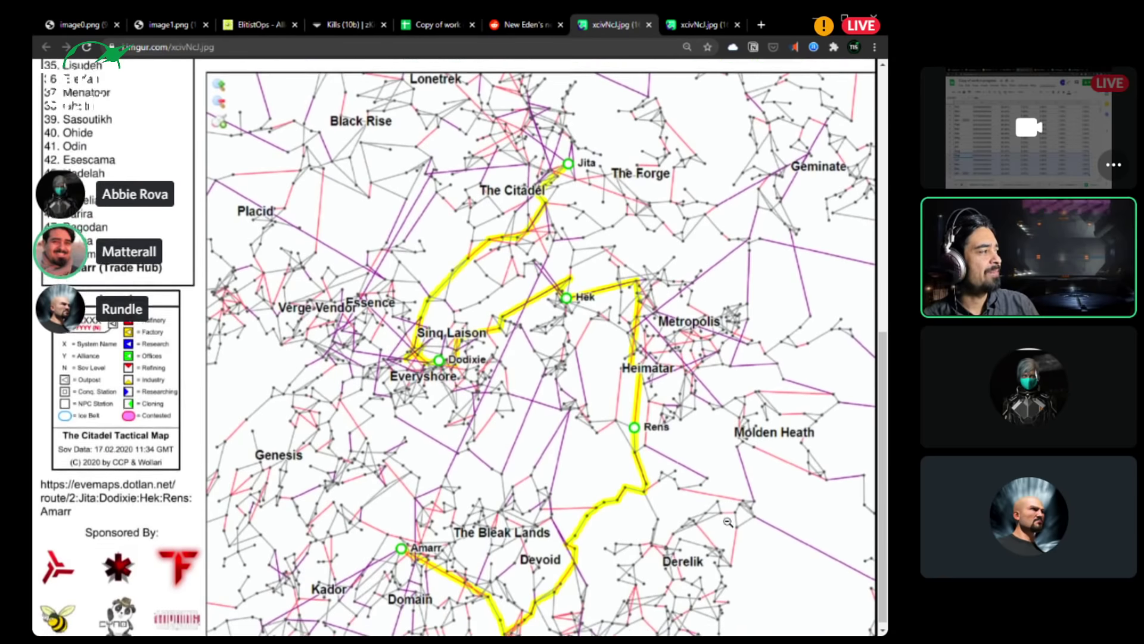